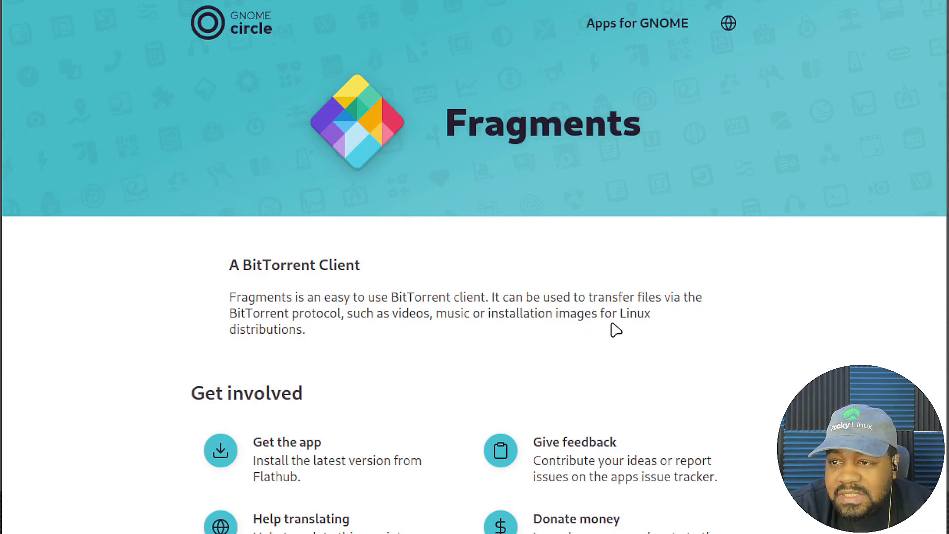
# Step: Examine the Fragments page on GNOME Circle: its description, the ways to get involved and the interface screenshots
pyautogui.moveTo(619, 312); pyautogui.dragTo(677, 333)
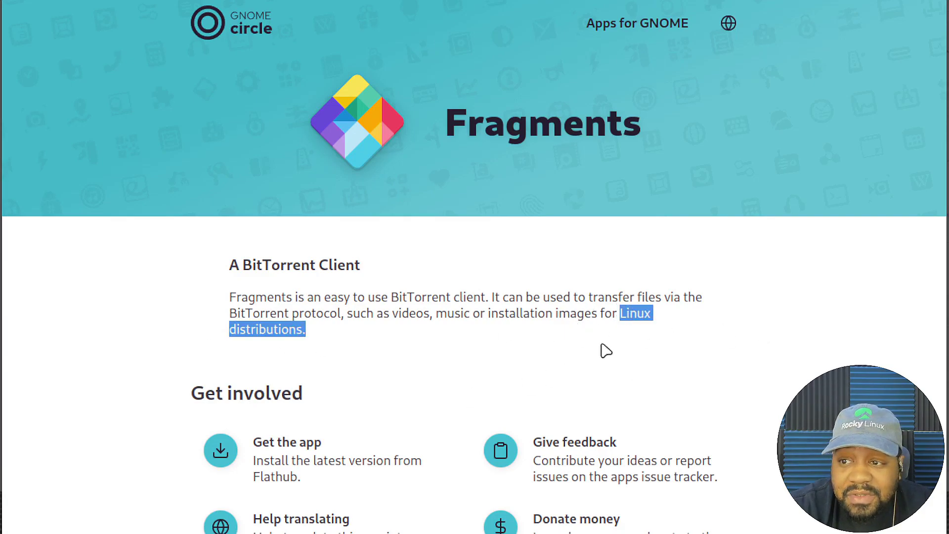
pyautogui.scroll(-4, 722, 314)
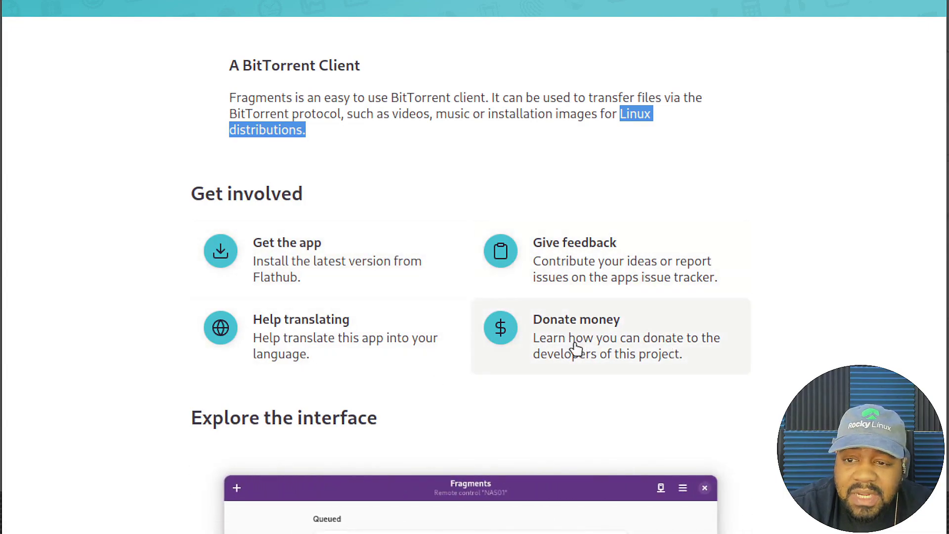
pyautogui.scroll(-5, 741, 383)
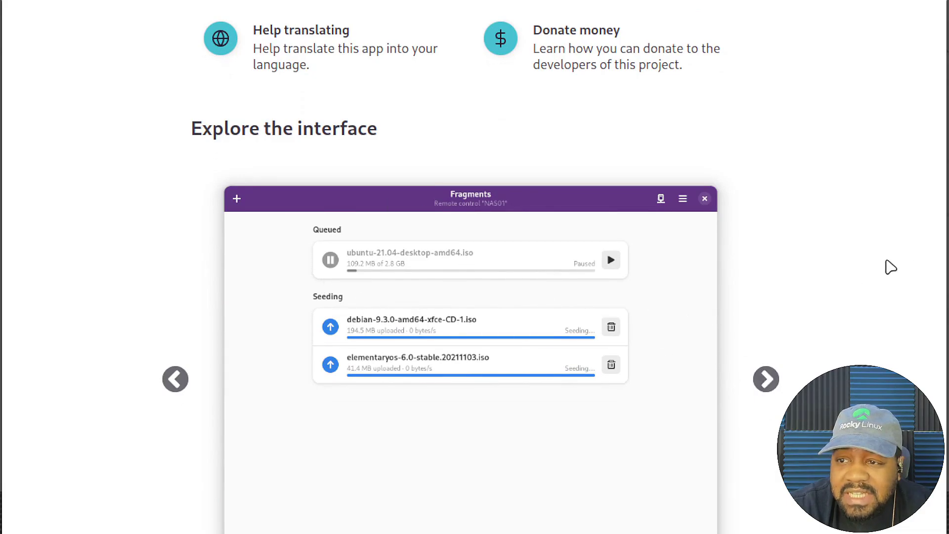
pyautogui.scroll(-6, 884, 272)
pyautogui.scroll(3, 415, 186)
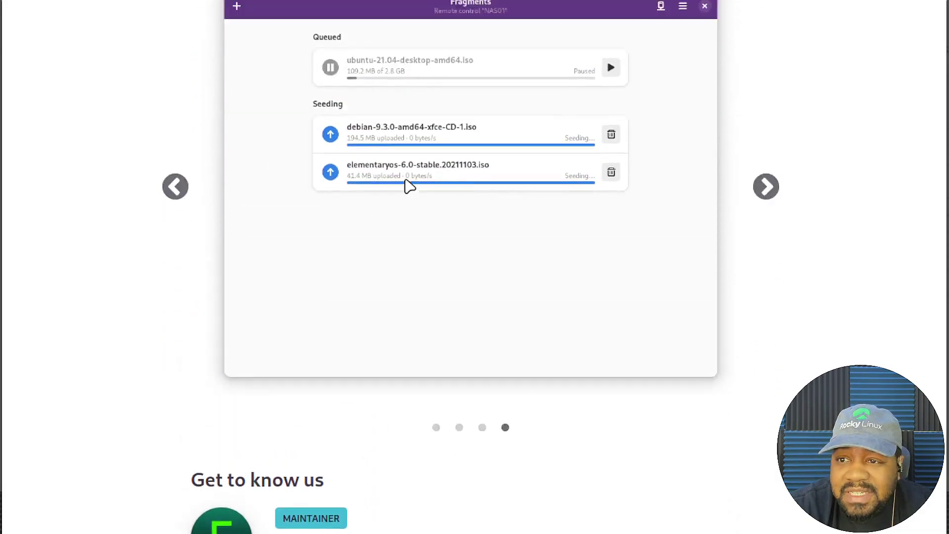
pyautogui.scroll(1, 408, 186)
pyautogui.click(768, 270)
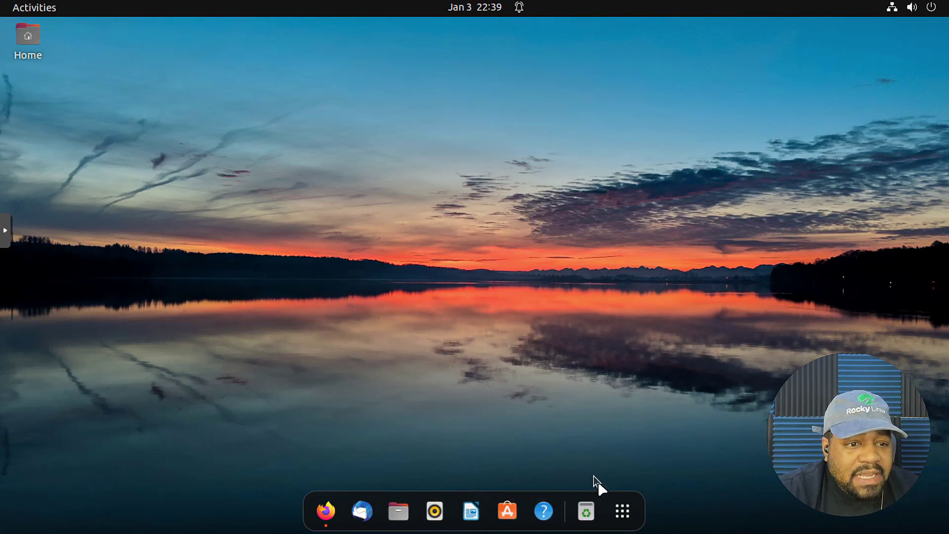
# Step: Open a Terminal window, show the system information with neofetch, and move the window to the centre of the desktop
pyautogui.click(623, 511)
pyautogui.click(755, 306)
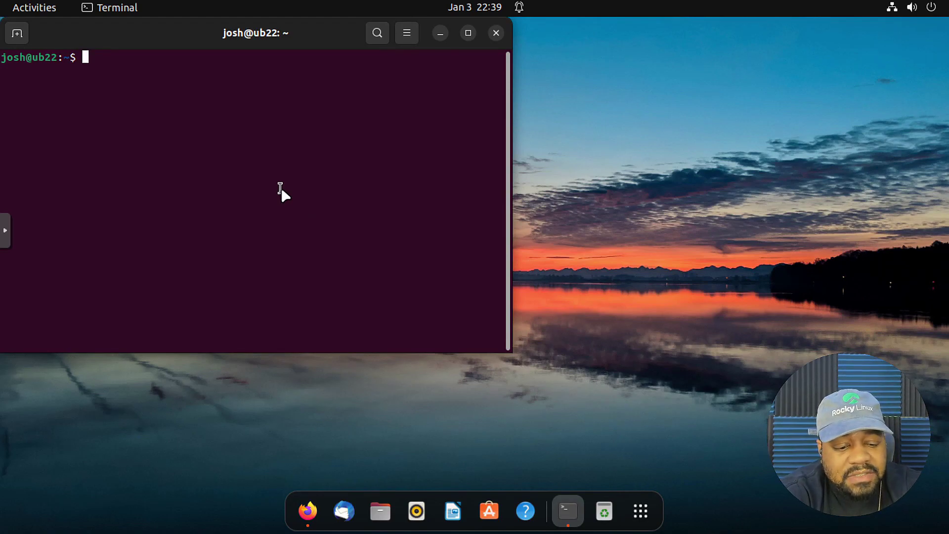
pyautogui.write('neo')
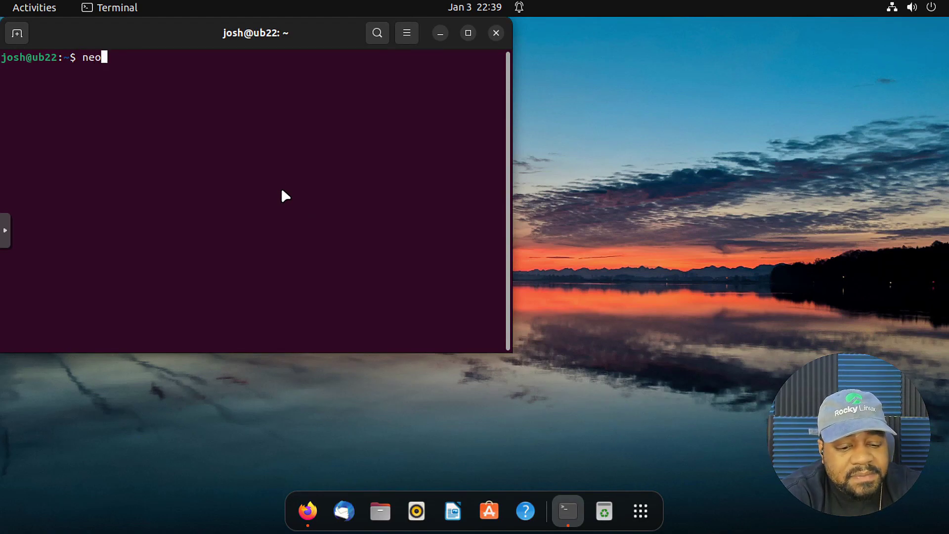
pyautogui.write('fetch')
pyautogui.press('Return')
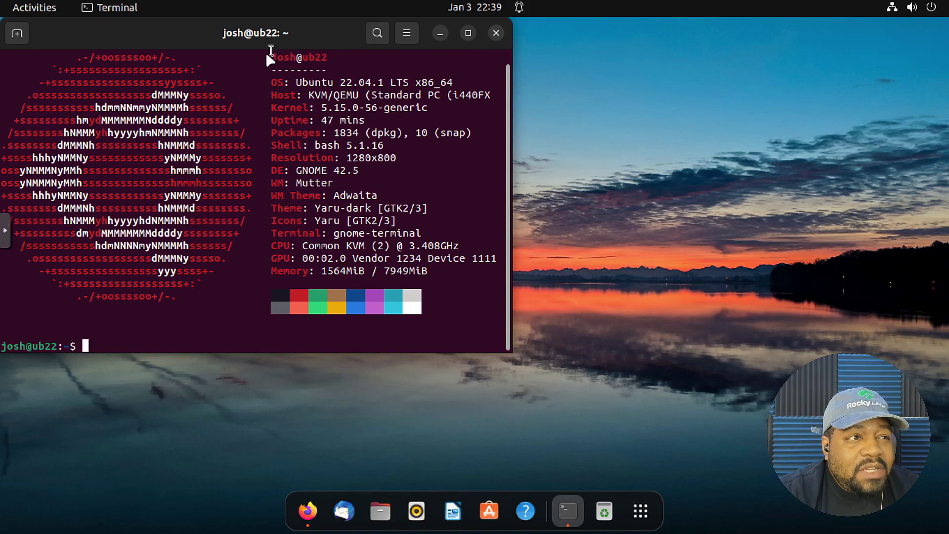
pyautogui.moveTo(263, 46); pyautogui.dragTo(476, 138)
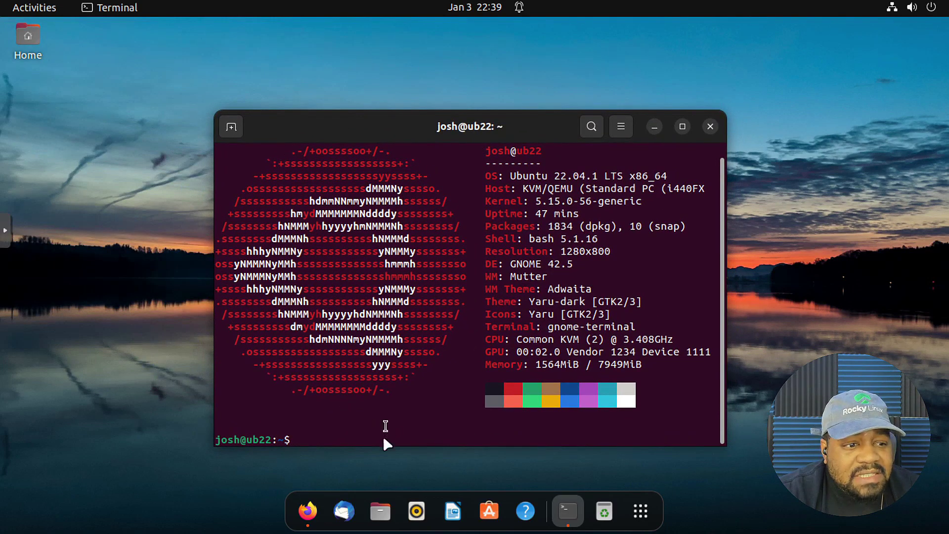
# Step: In Ubuntu Software, search for "fragments", open the Fragments BitTorrent client's page and move the window towards the desktop's centre
pyautogui.click(490, 512)
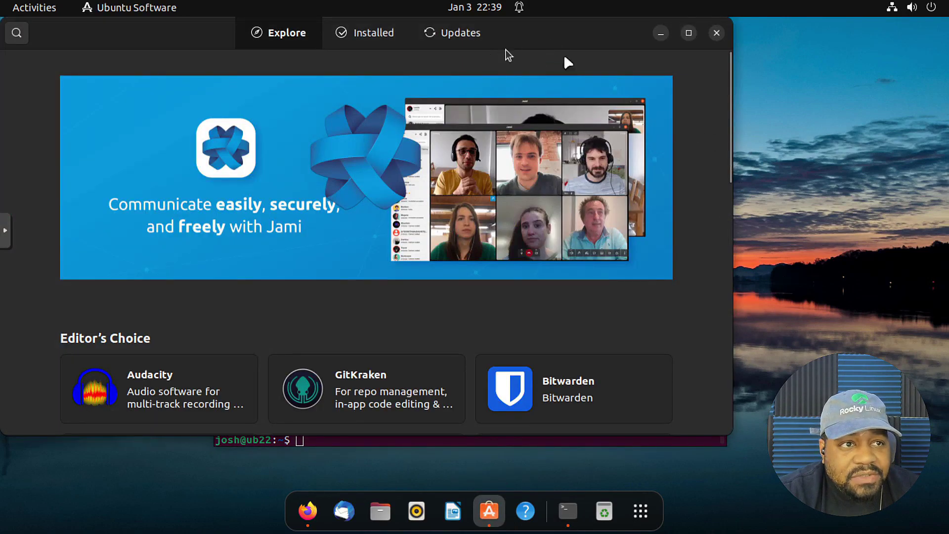
pyautogui.click(16, 34)
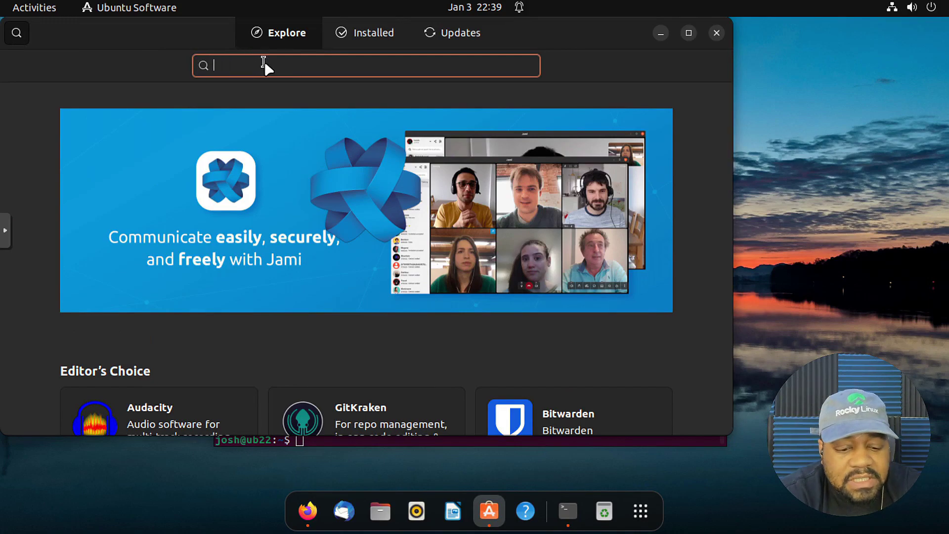
pyautogui.write('fre')
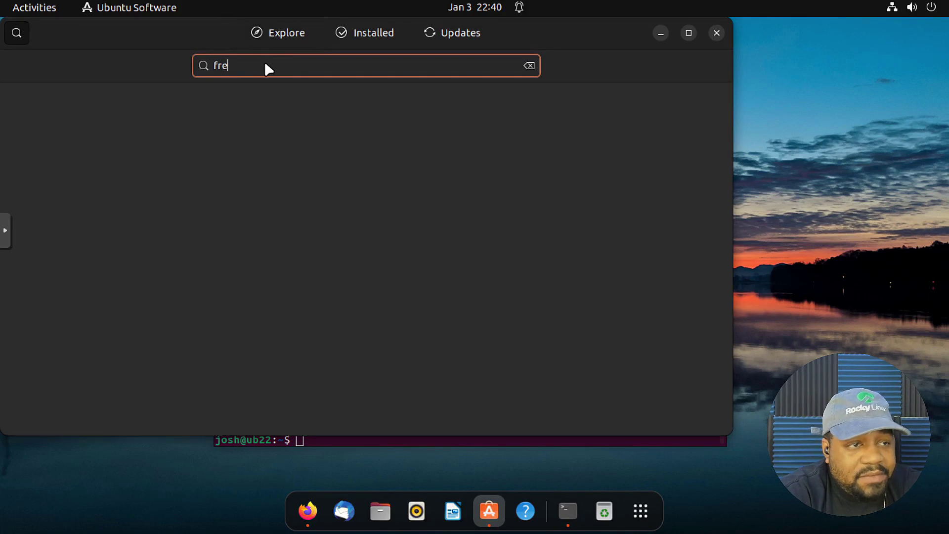
pyautogui.press('BackSpace')
pyautogui.write('agments')
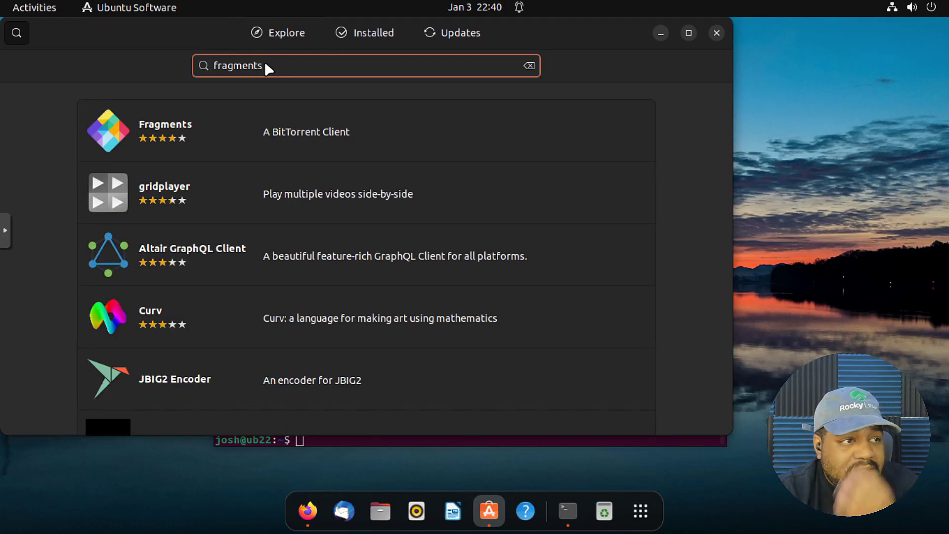
pyautogui.click(257, 144)
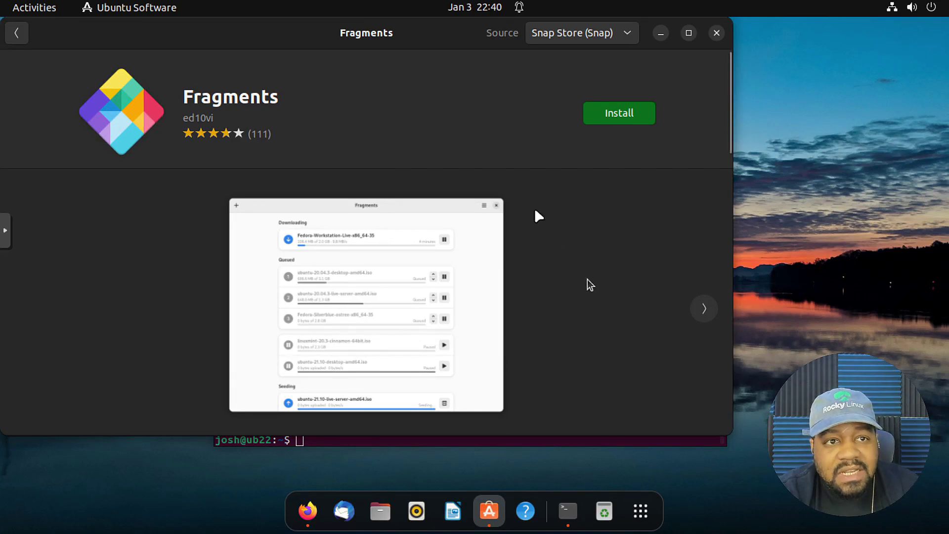
pyautogui.moveTo(396, 35); pyautogui.dragTo(455, 60)
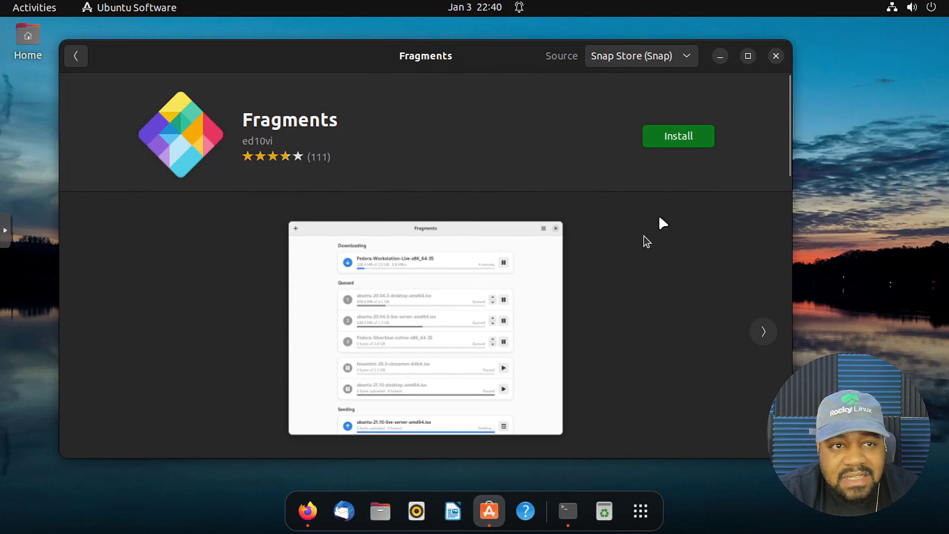
# Step: Examine the snap source channels offered for Fragments and its description, download size, safety and version details
pyautogui.click(687, 51)
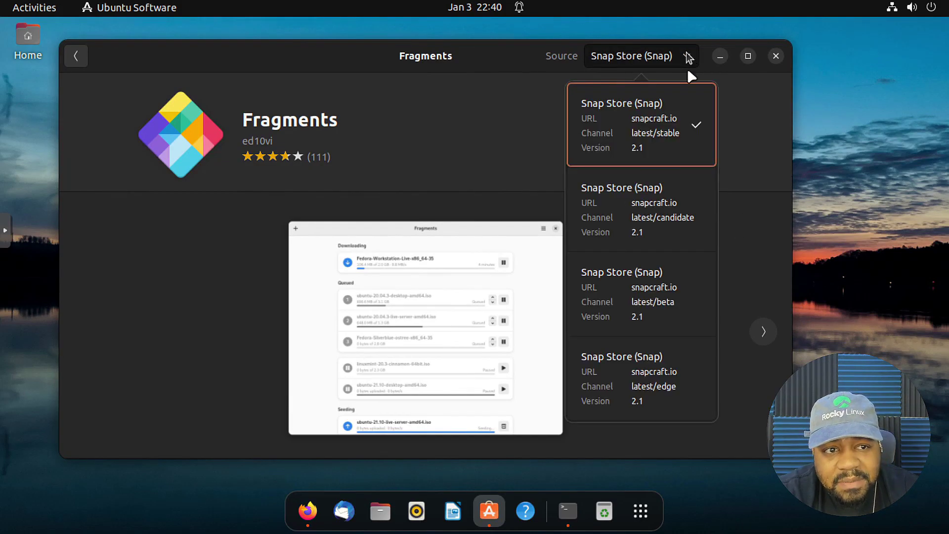
pyautogui.click(650, 267)
pyautogui.scroll(-5, 636, 262)
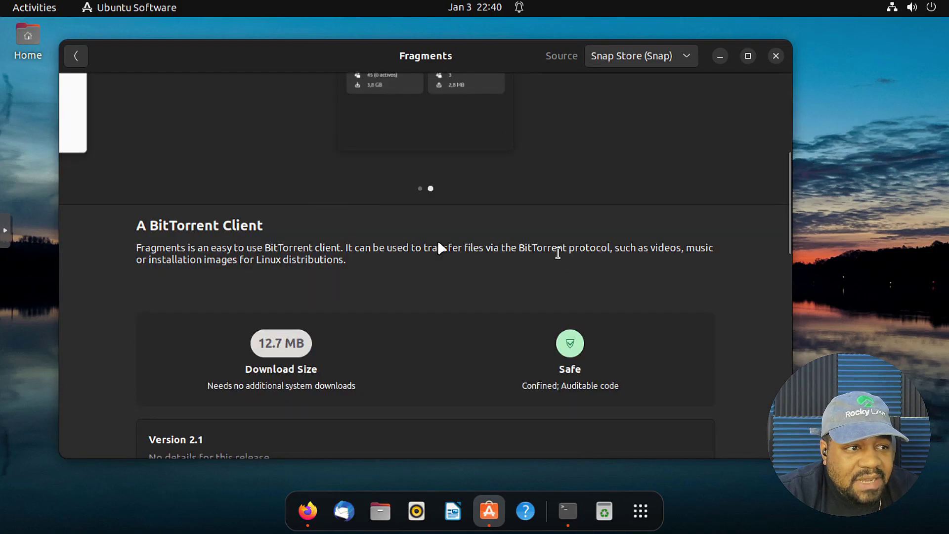
pyautogui.scroll(-3, 339, 281)
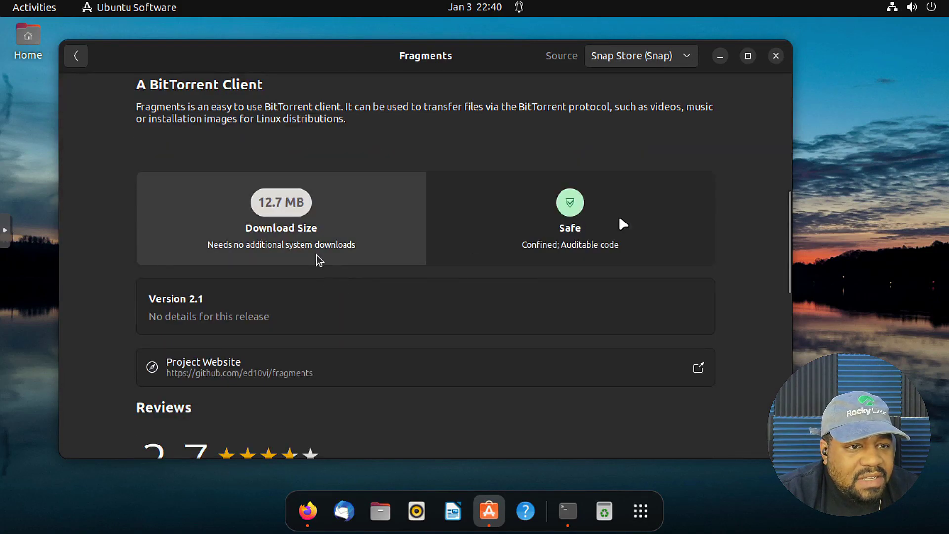
pyautogui.scroll(-6, 384, 329)
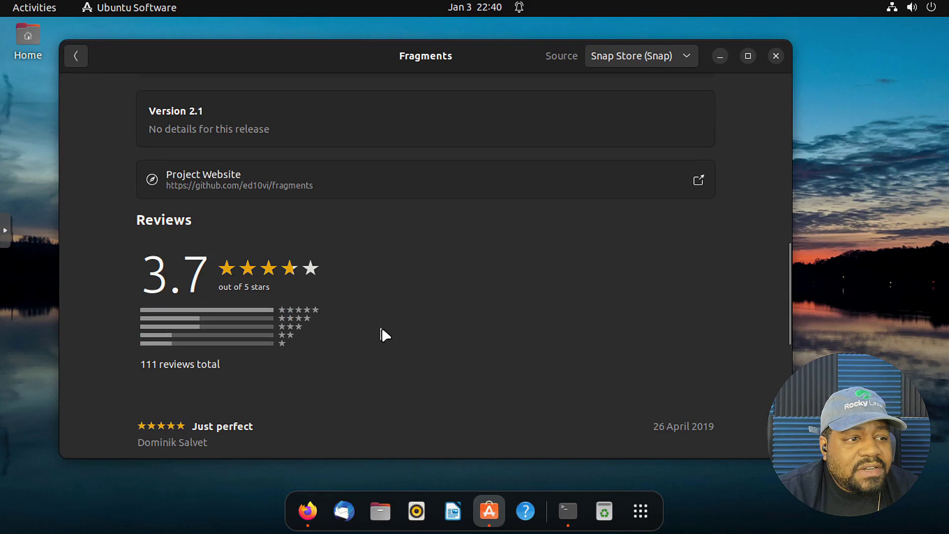
pyautogui.scroll(6, 422, 285)
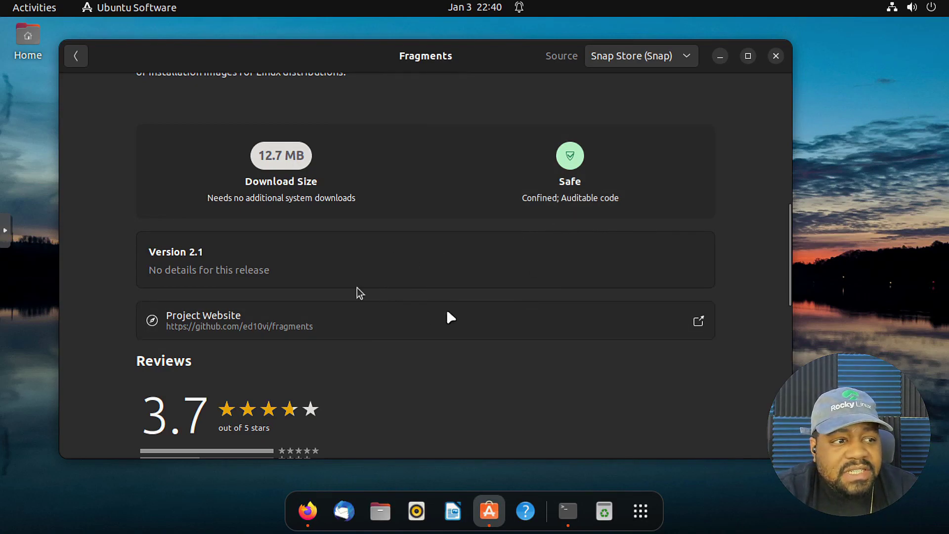
pyautogui.scroll(10, 616, 304)
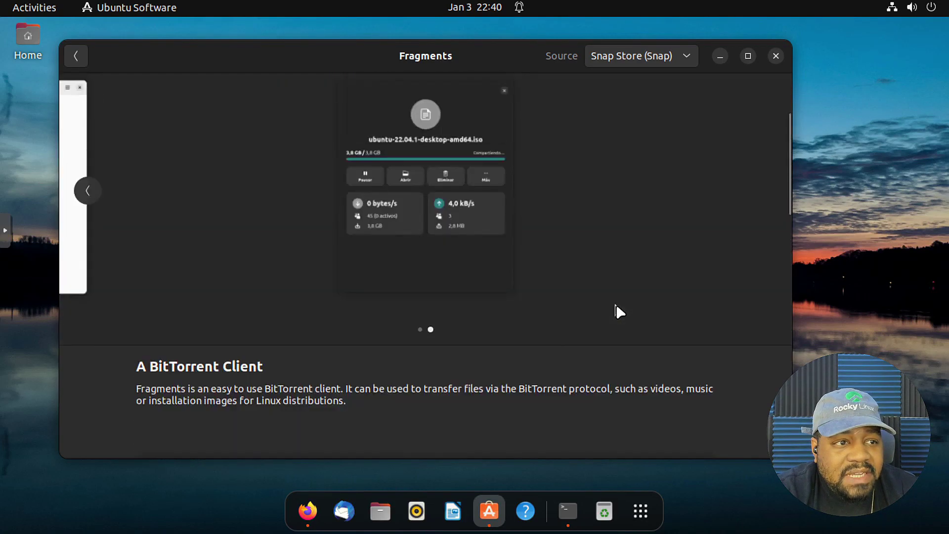
# Step: Read the rating and user reviews of Fragments, and go back to the start of its store page
pyautogui.scroll(-12, 595, 279)
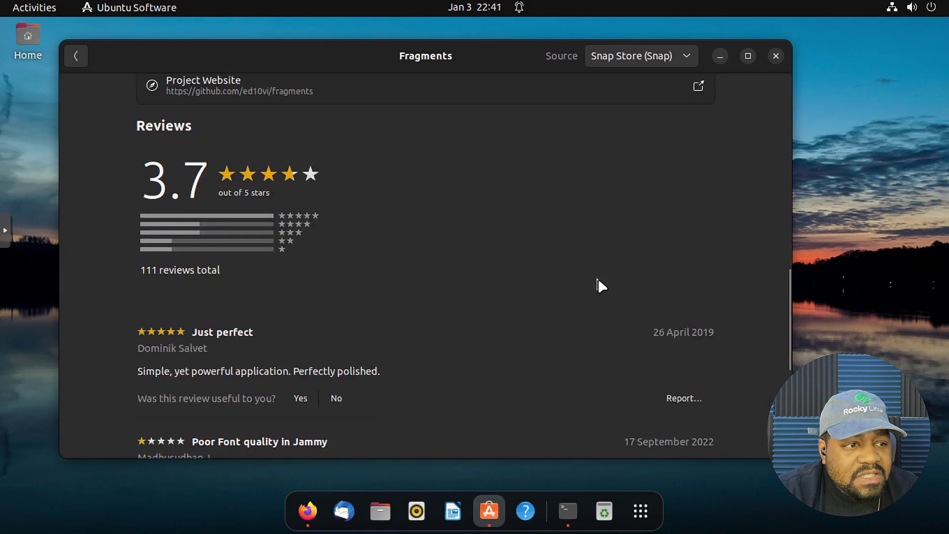
pyautogui.scroll(-5, 435, 292)
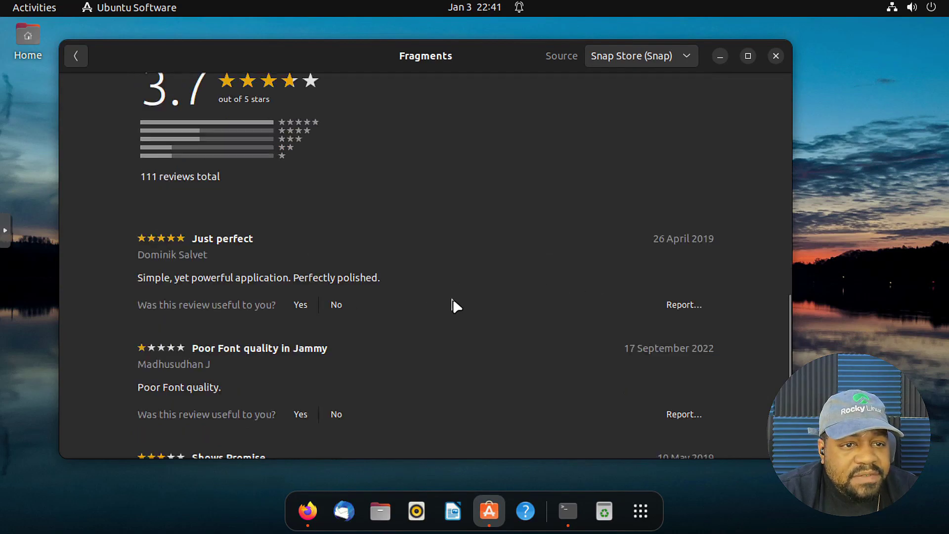
pyautogui.scroll(5, 346, 232)
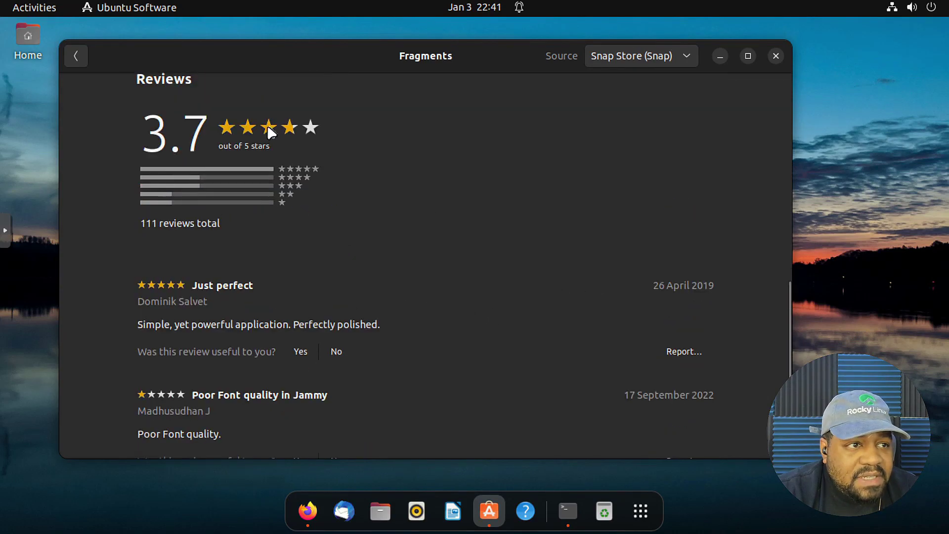
pyautogui.scroll(10, 549, 296)
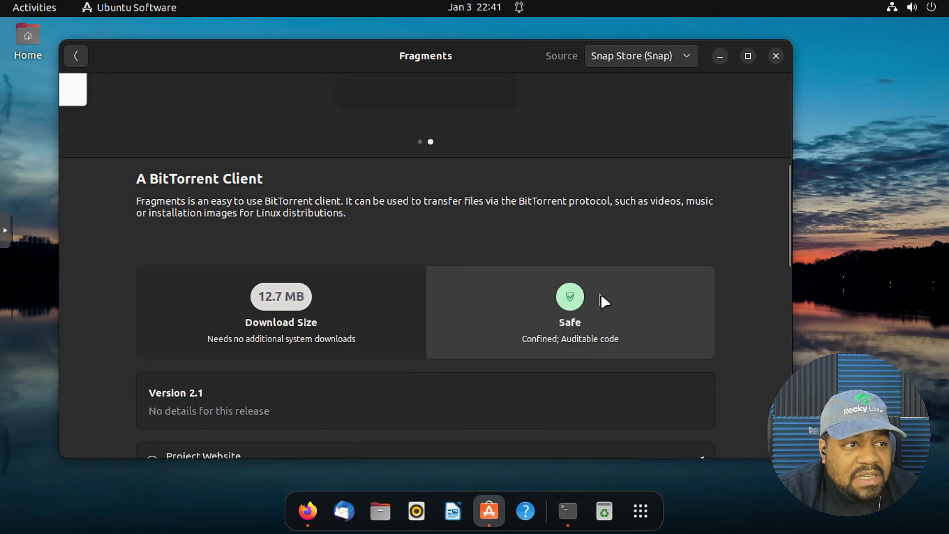
pyautogui.scroll(-10, 603, 301)
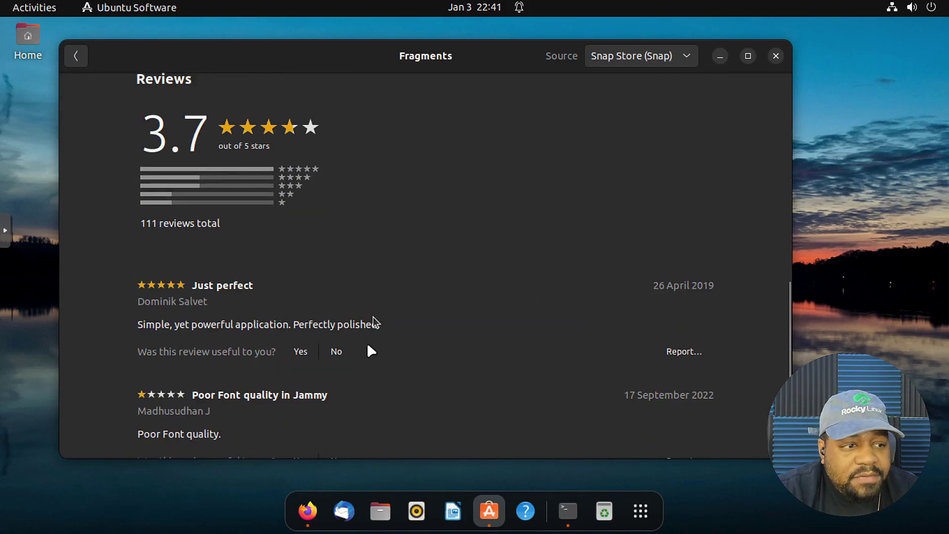
pyautogui.scroll(-5, 565, 341)
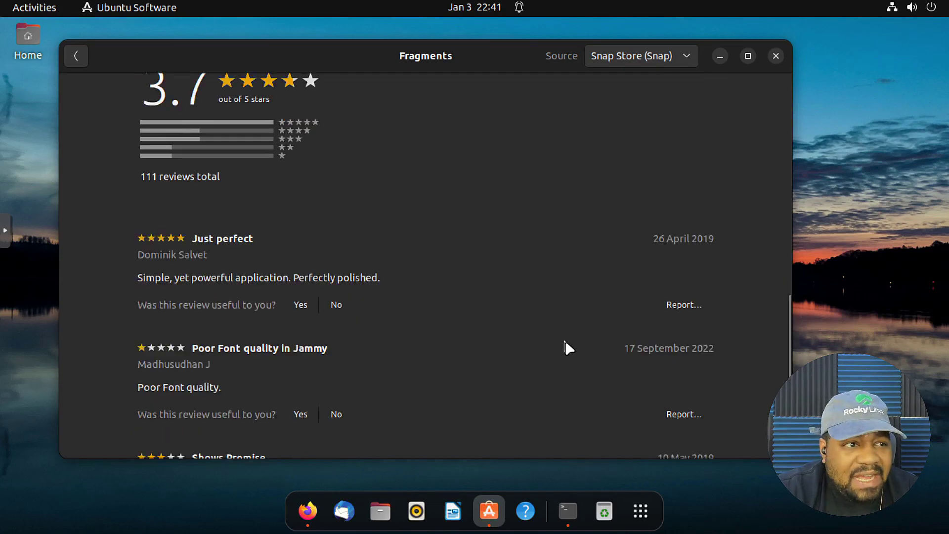
pyautogui.scroll(13, 561, 338)
pyautogui.scroll(10, 559, 336)
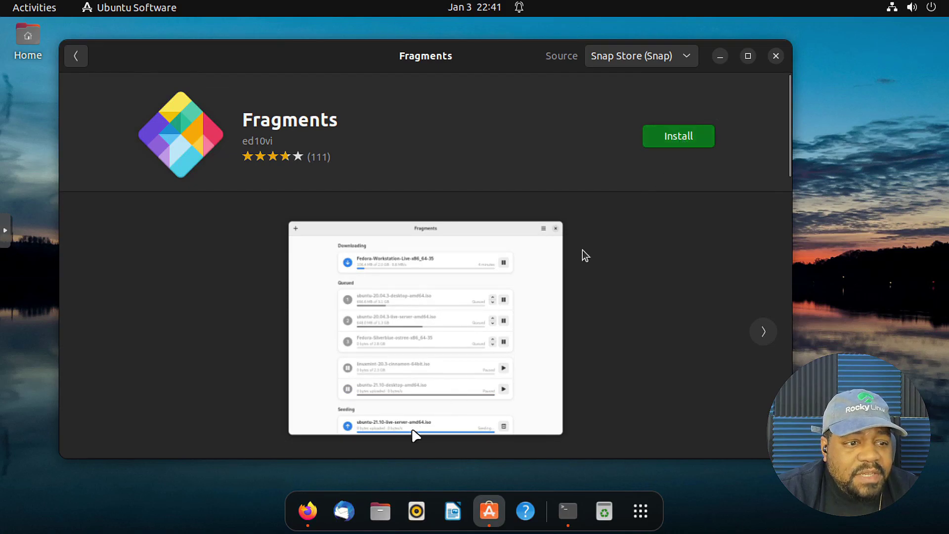
# Step: Switch to the Terminal, run "sudo snap install fragments" and enter the account password at the sudo prompt
pyautogui.click(566, 519)
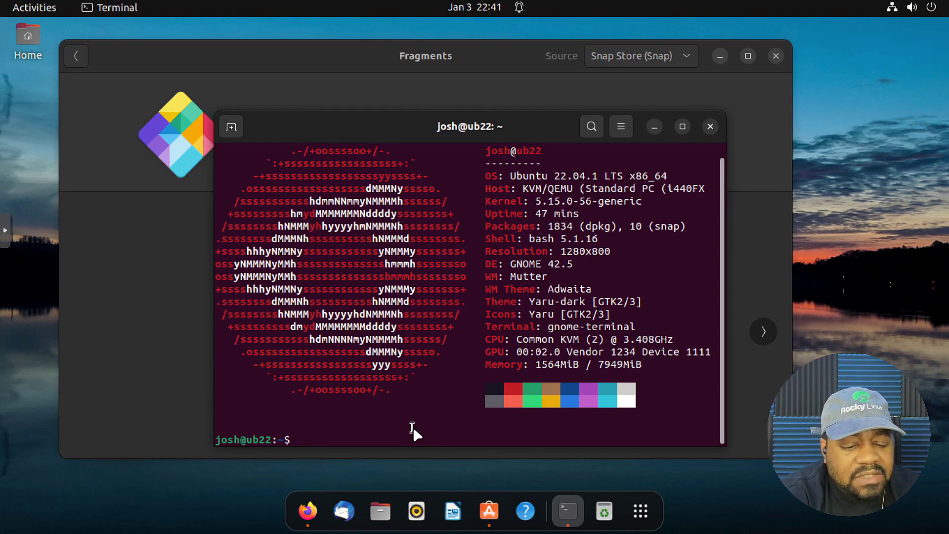
pyautogui.write('sudo snap')
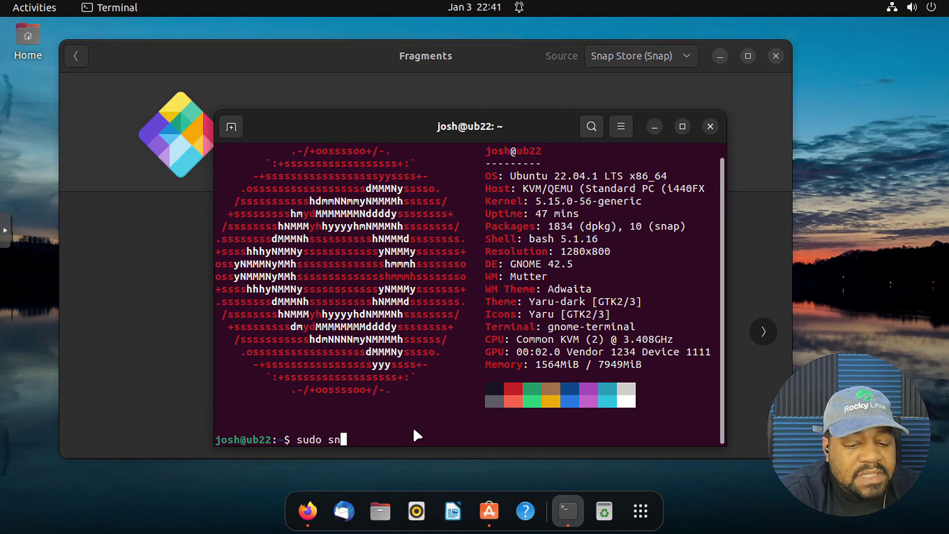
pyautogui.press('Tab')
pyautogui.press('Tab')
pyautogui.write('inst')
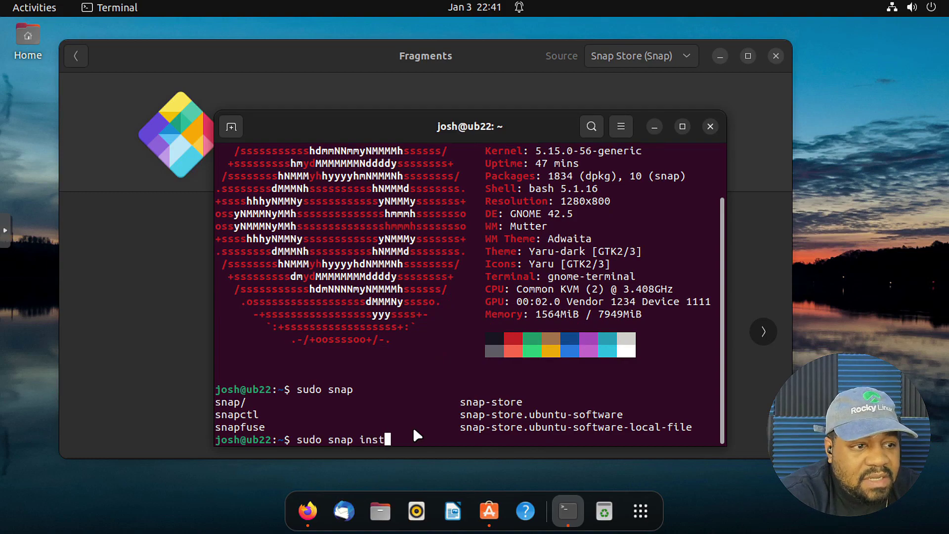
pyautogui.write('all f')
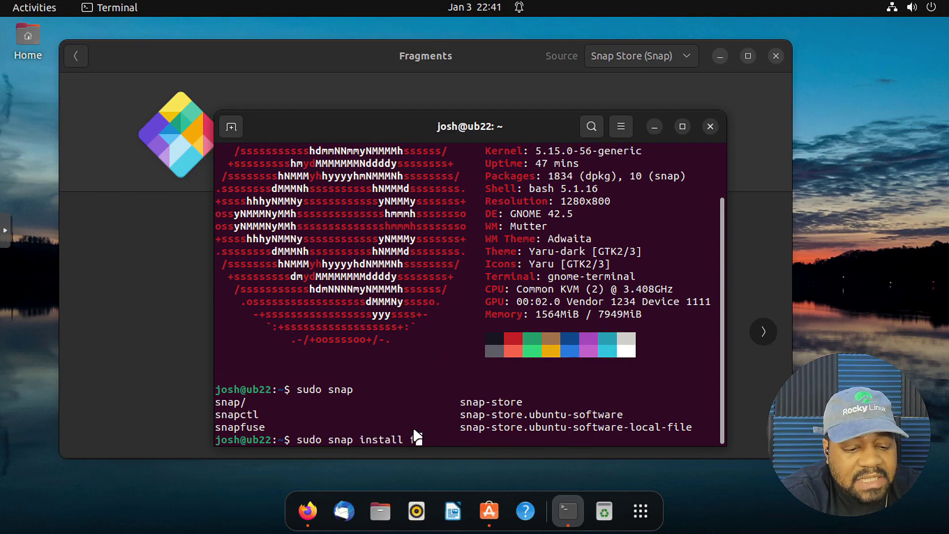
pyautogui.write('ragments')
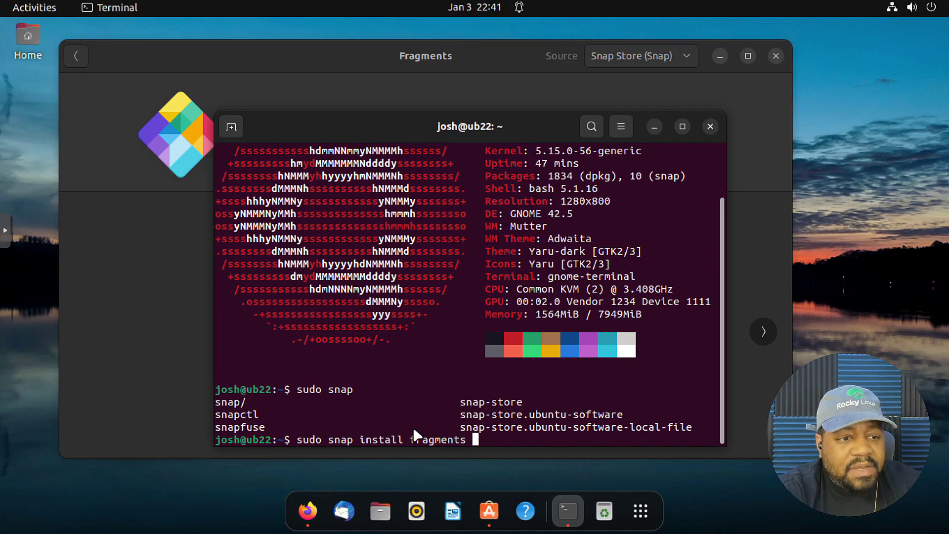
pyautogui.press('Return')
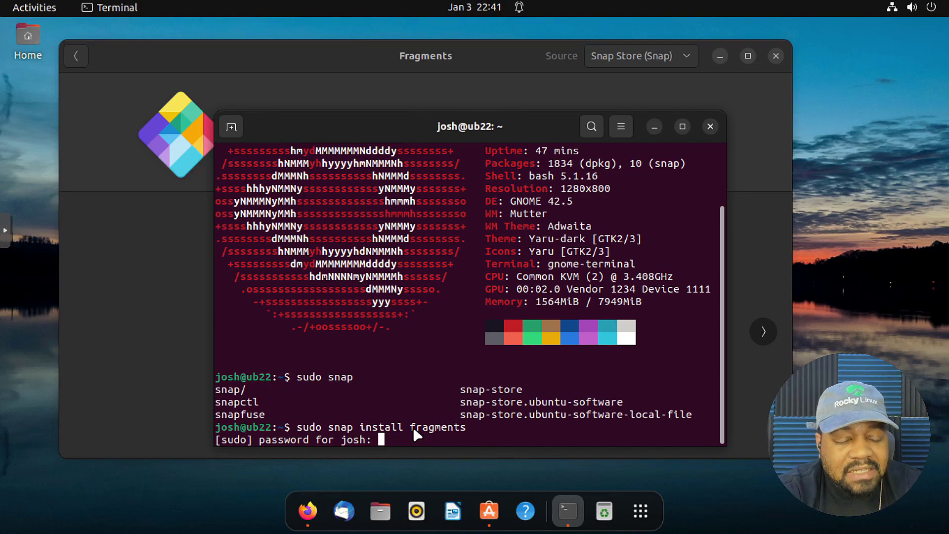
pyautogui.press('Return')
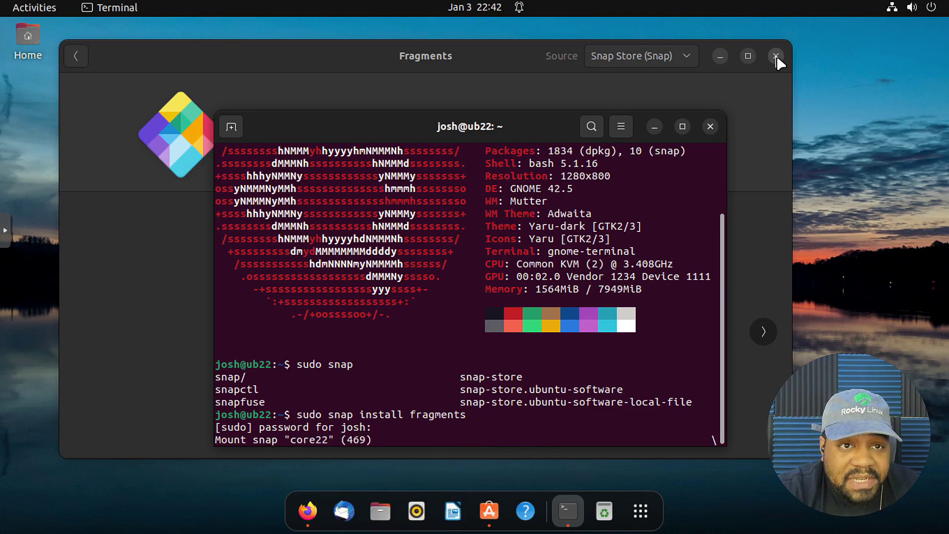
# Step: Close the Ubuntu Software window and end the terminal session with "exit" once the Fragments installation completes
pyautogui.click(523, 51)
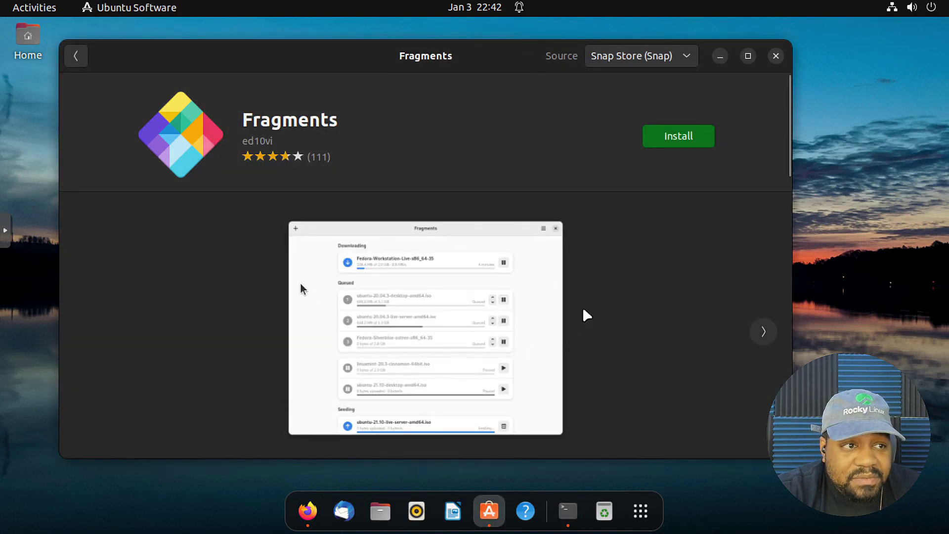
pyautogui.click(775, 56)
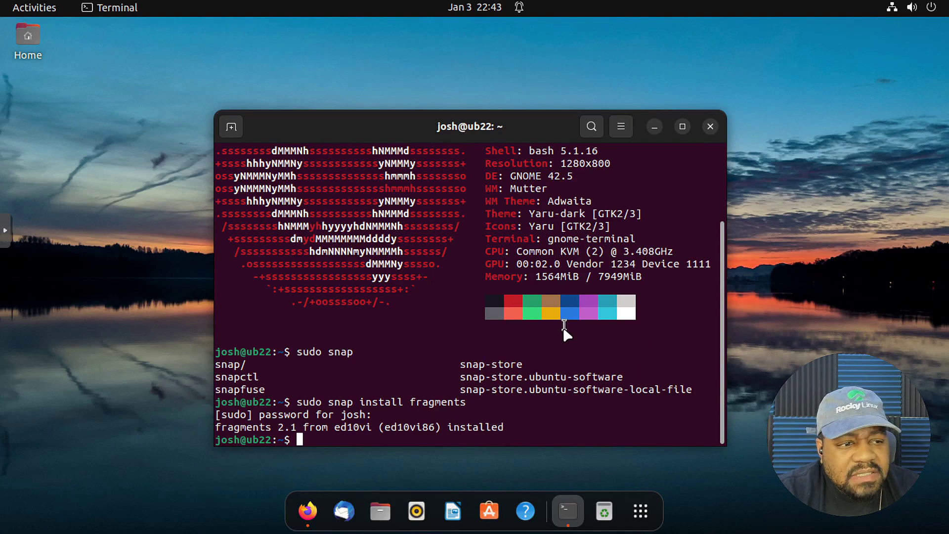
pyautogui.write('exit')
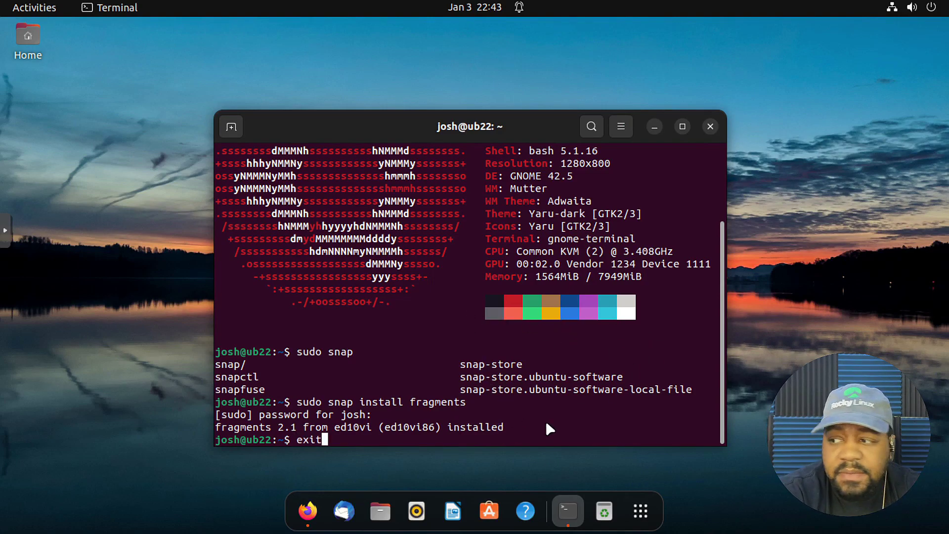
pyautogui.press('Return')
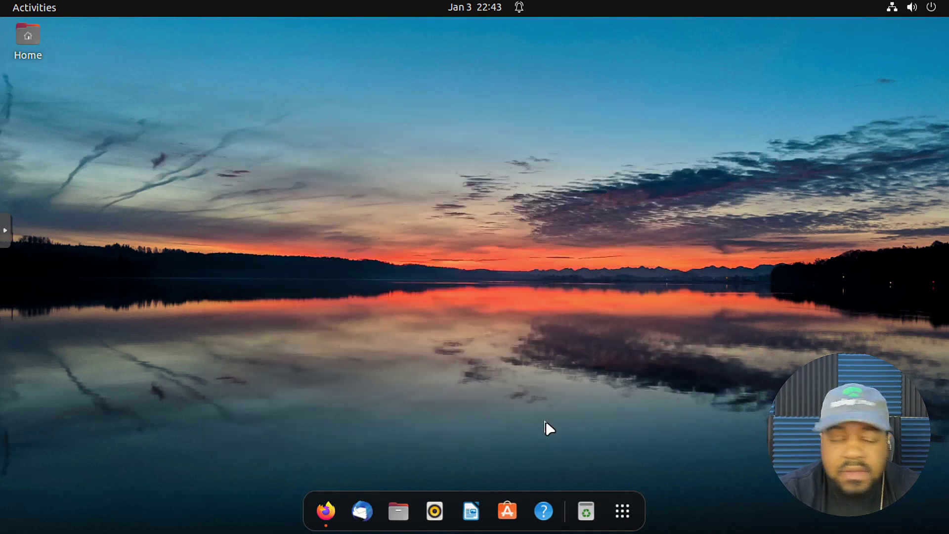
# Step: Search the installed applications for "fr", launch Fragments, and check its torrent file chooser without adding a file
pyautogui.click(622, 515)
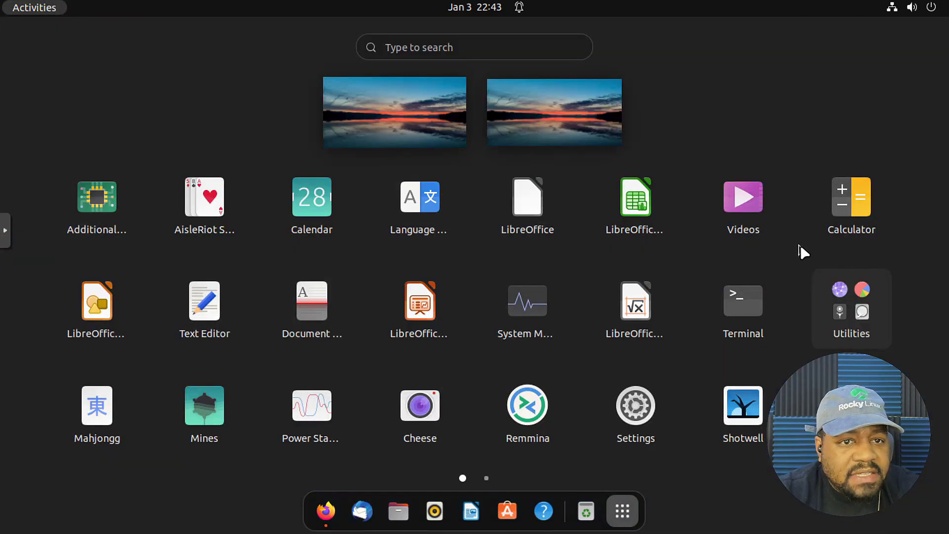
pyautogui.click(449, 49)
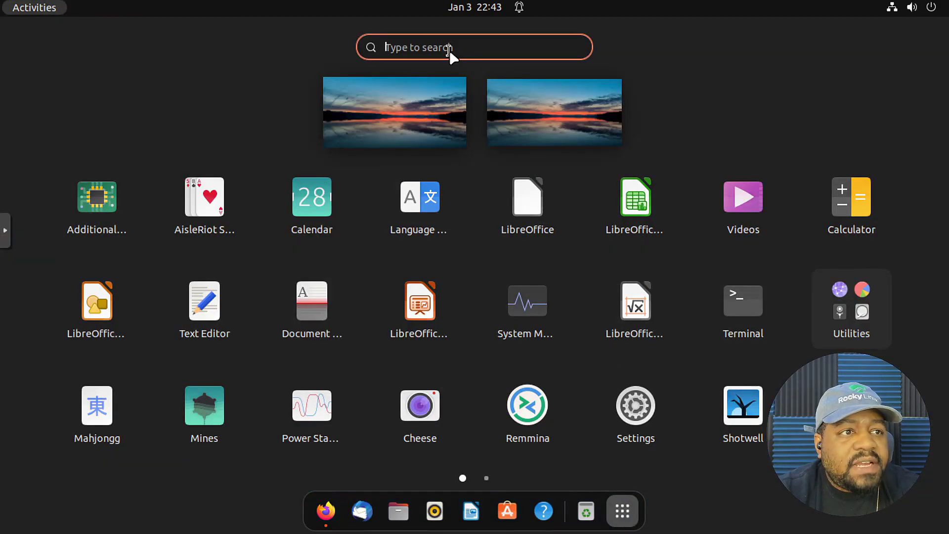
pyautogui.write('fr')
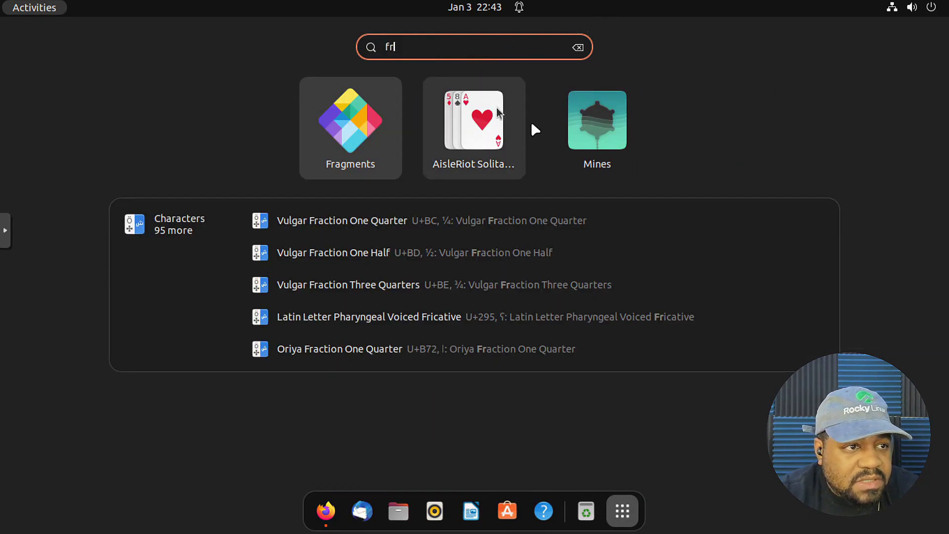
pyautogui.click(338, 129)
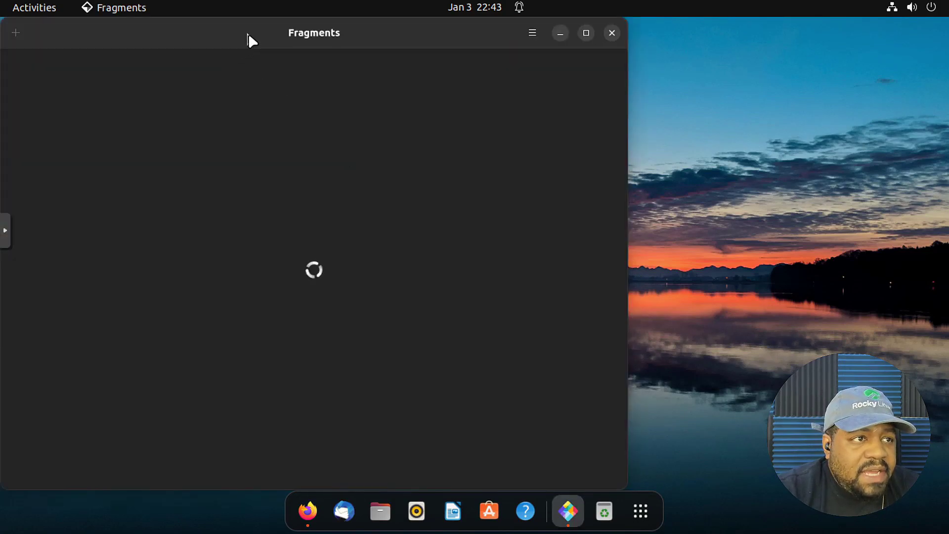
pyautogui.moveTo(248, 35); pyautogui.dragTo(342, 42)
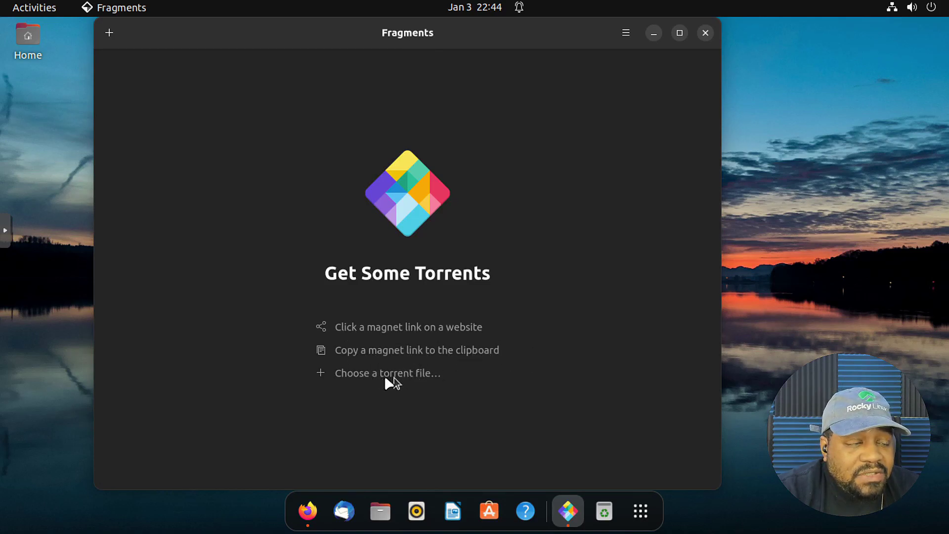
pyautogui.click(109, 33)
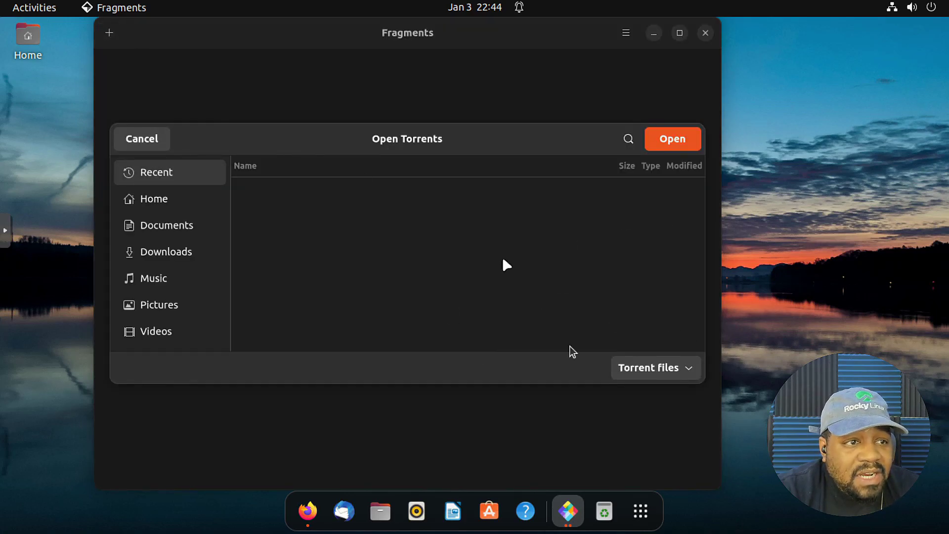
pyautogui.click(142, 139)
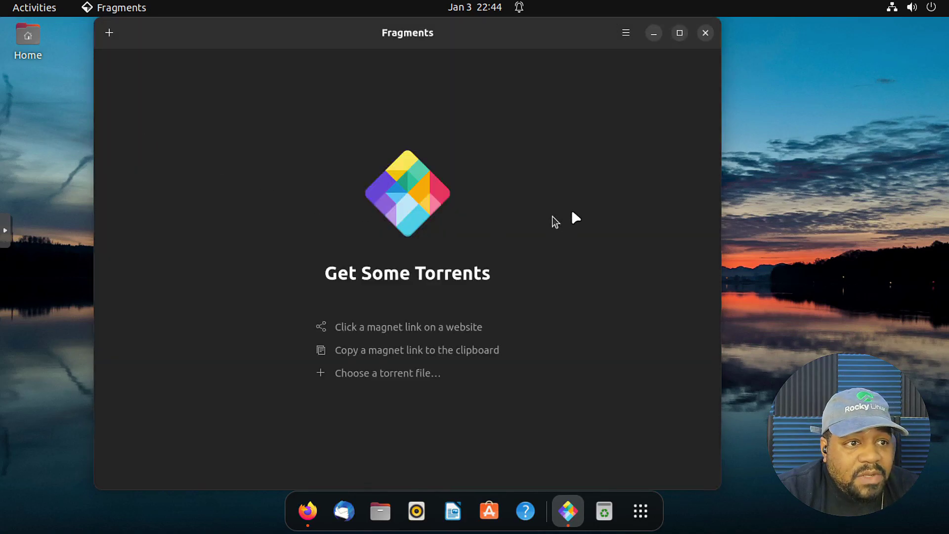
# Step: Switch to Firefox and download the full Plasma Desktop torrent for X86_64 from Manjaro's download page
pyautogui.click(308, 511)
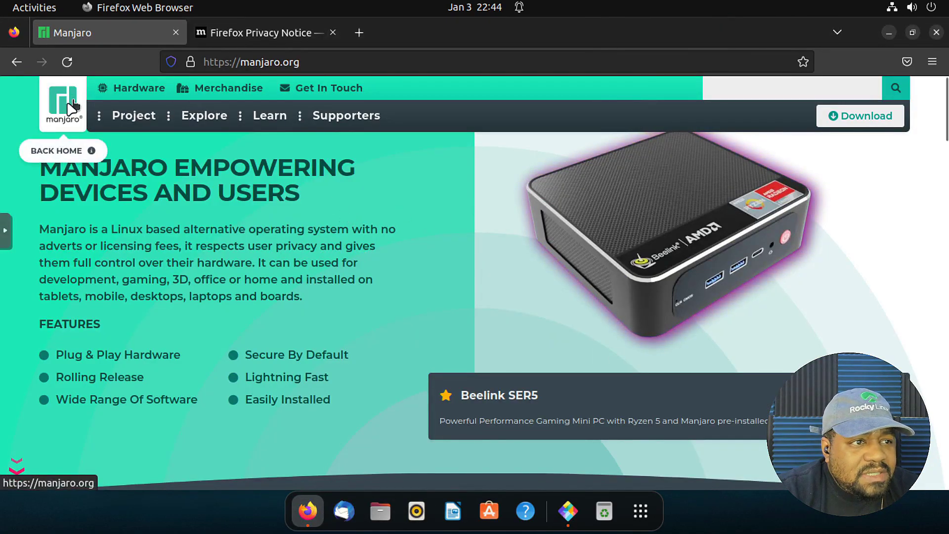
pyautogui.click(854, 116)
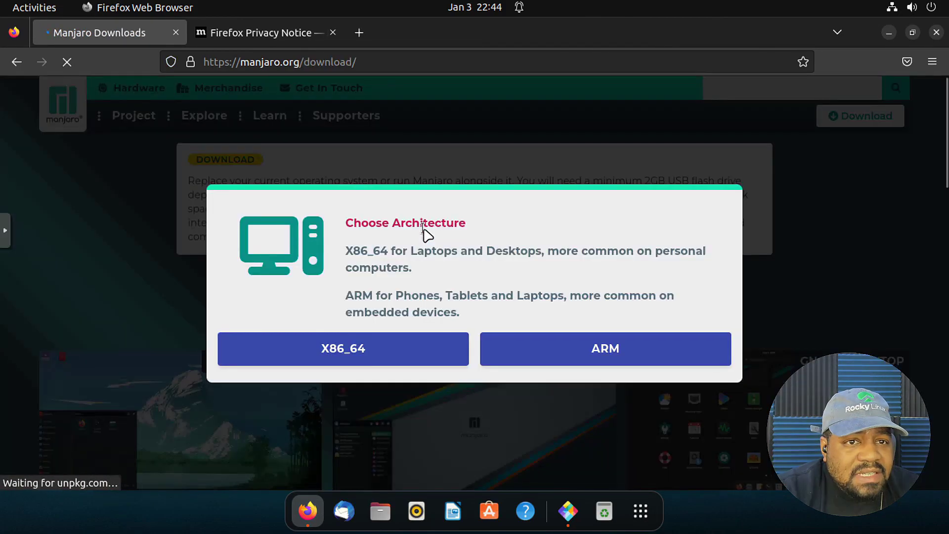
pyautogui.click(332, 351)
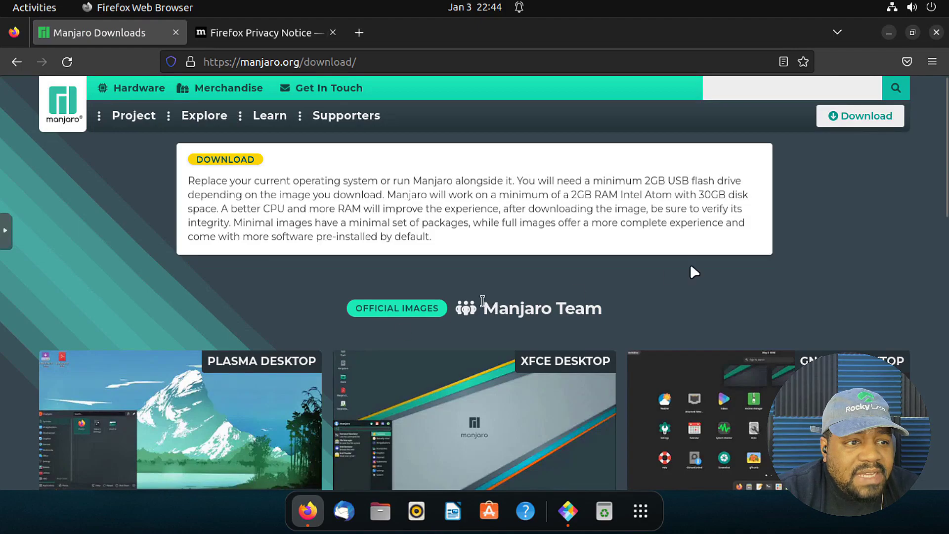
pyautogui.scroll(-5, 691, 309)
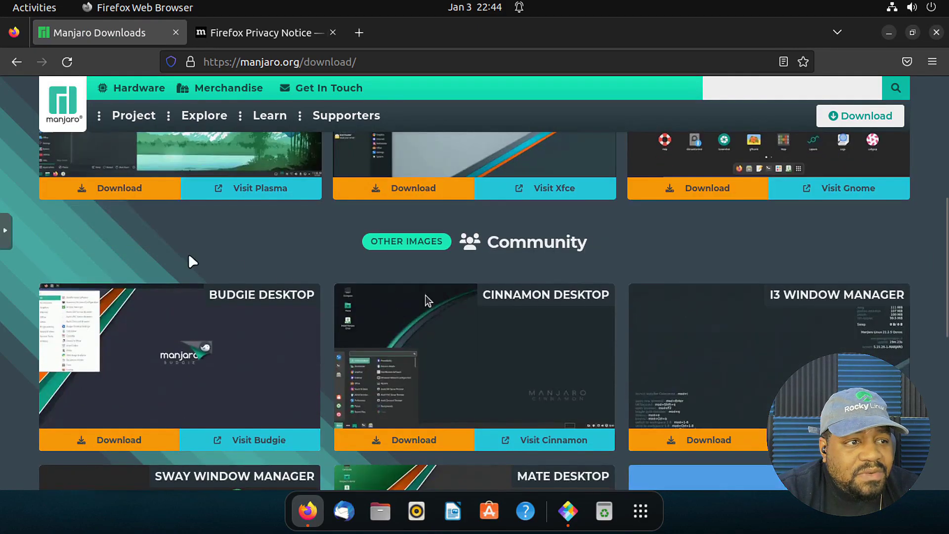
pyautogui.scroll(4, 113, 213)
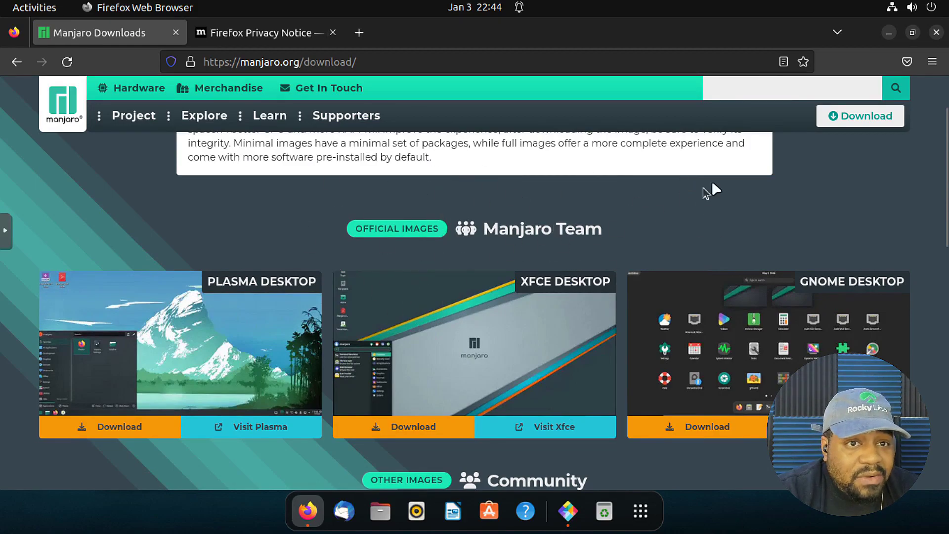
pyautogui.click(112, 429)
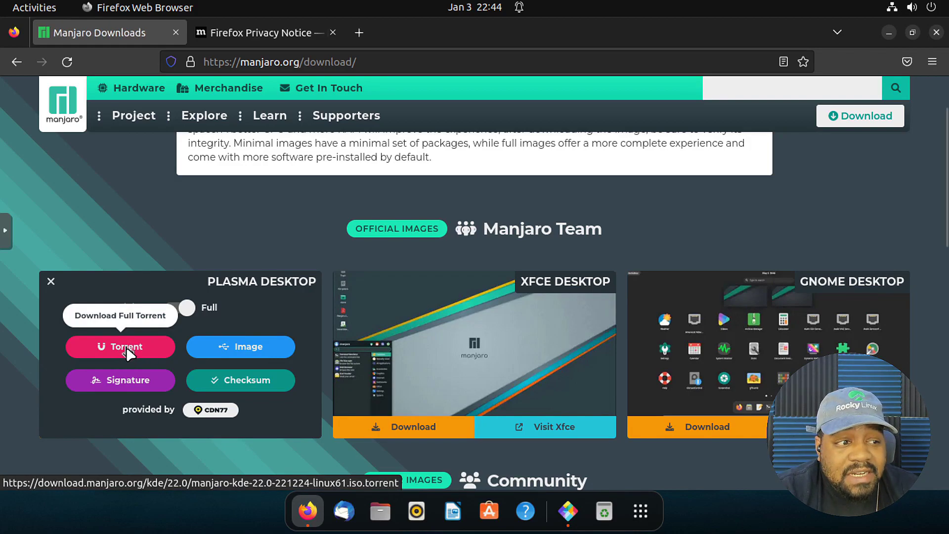
pyautogui.click(111, 350)
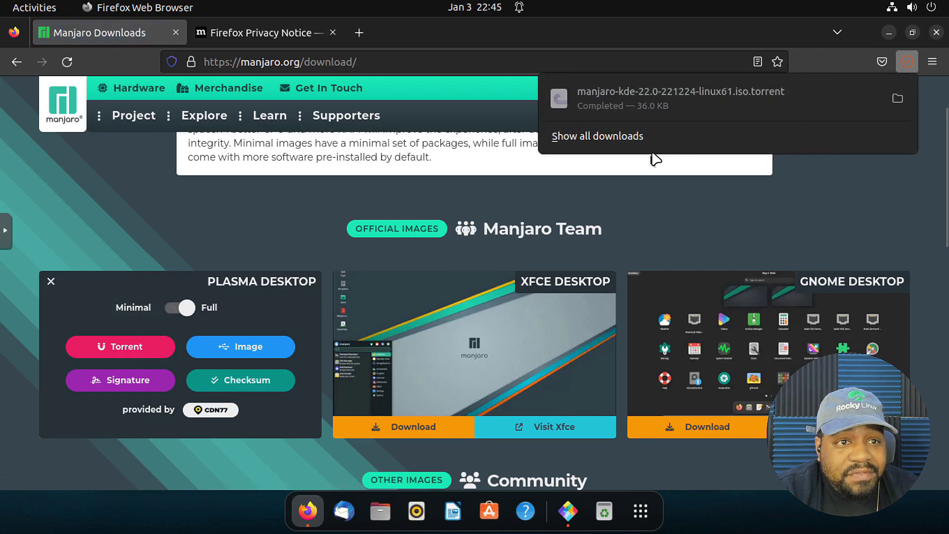
# Step: Show the downloaded Manjaro KDE torrent in its folder, then close the file manager and minimize Firefox
pyautogui.click(897, 99)
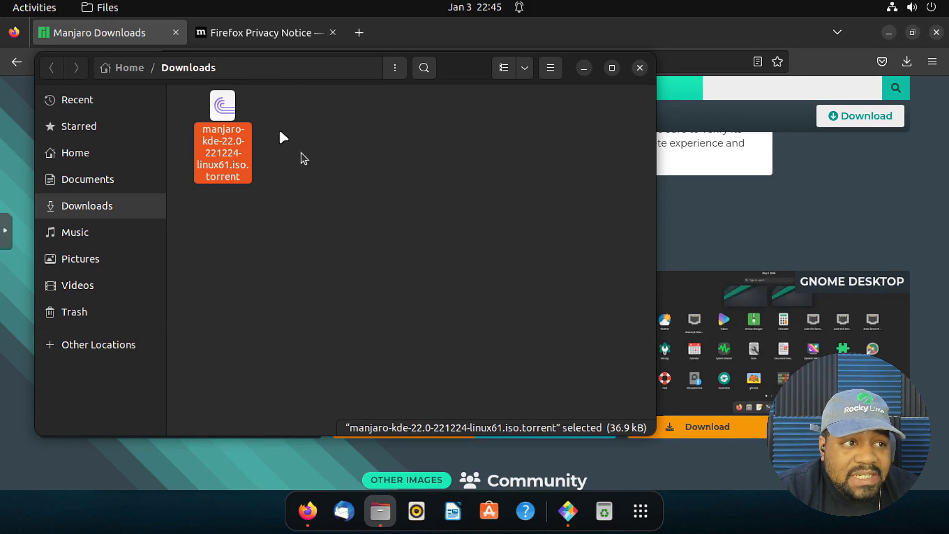
pyautogui.click(640, 68)
pyautogui.click(889, 32)
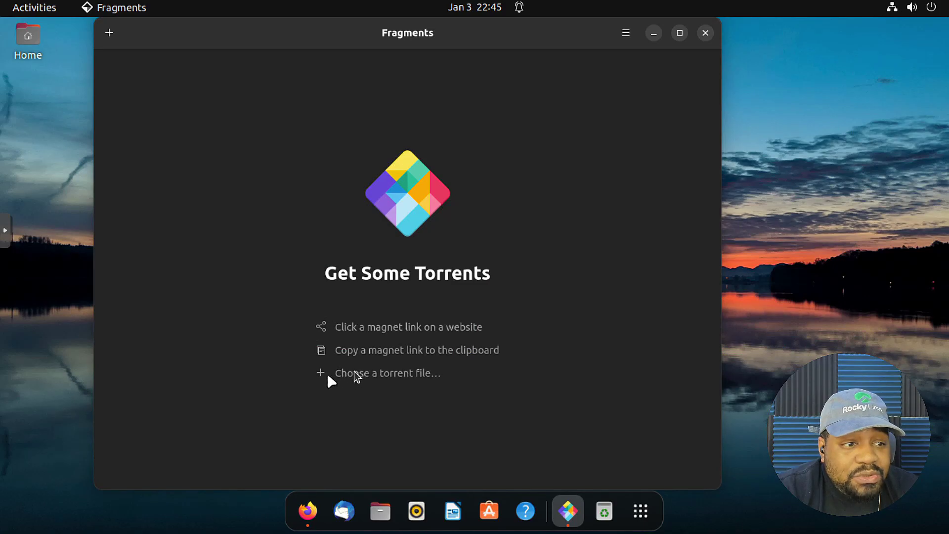
# Step: Add manjaro-kde-22.0-221224-linux61.iso.torrent from the Downloads folder to Fragments
pyautogui.click(110, 33)
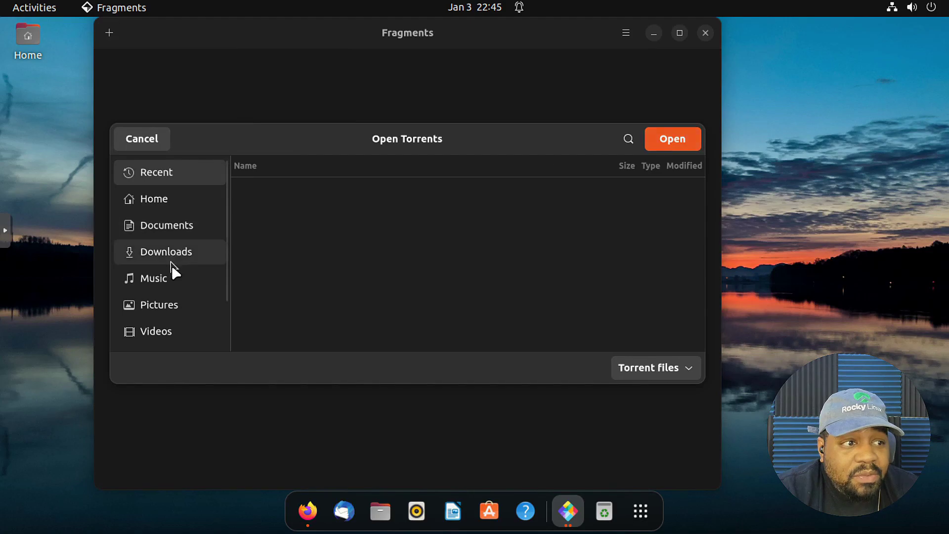
pyautogui.click(166, 251)
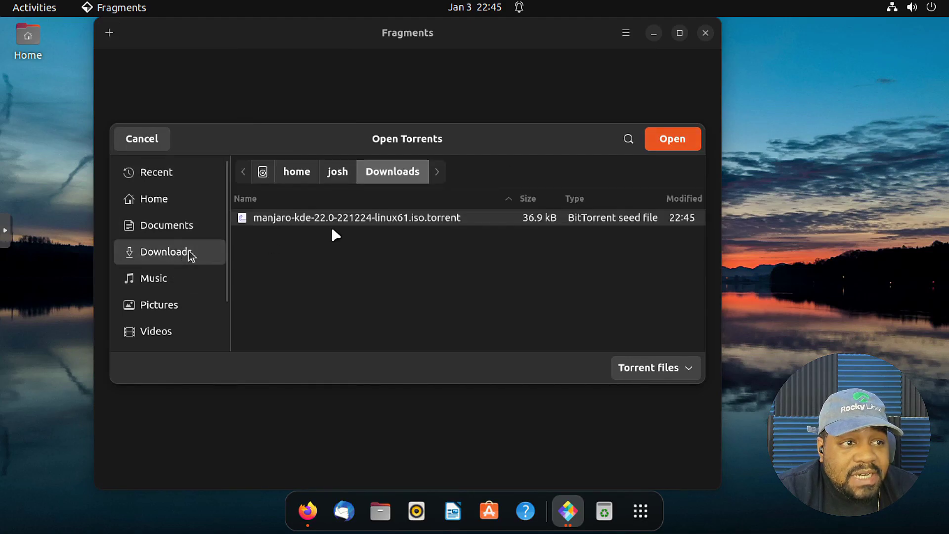
pyautogui.doubleClick(377, 219)
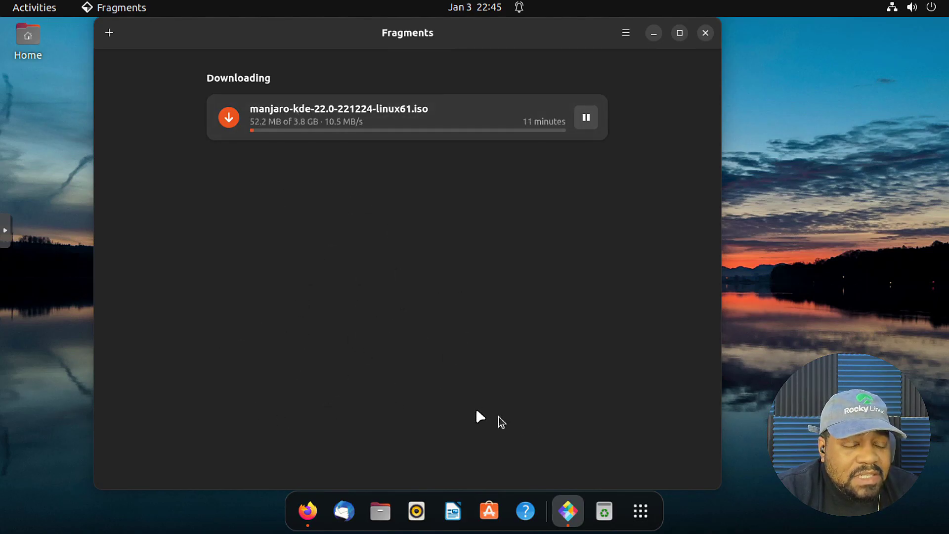
# Step: Return to Firefox, download the full Xfce Desktop torrent from the Manjaro page, and minimize the browser
pyautogui.click(307, 510)
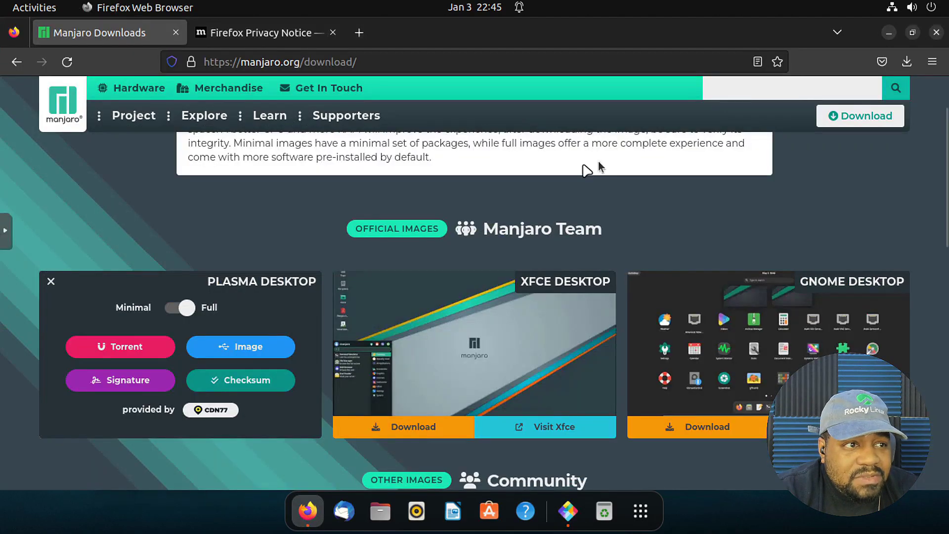
pyautogui.click(407, 426)
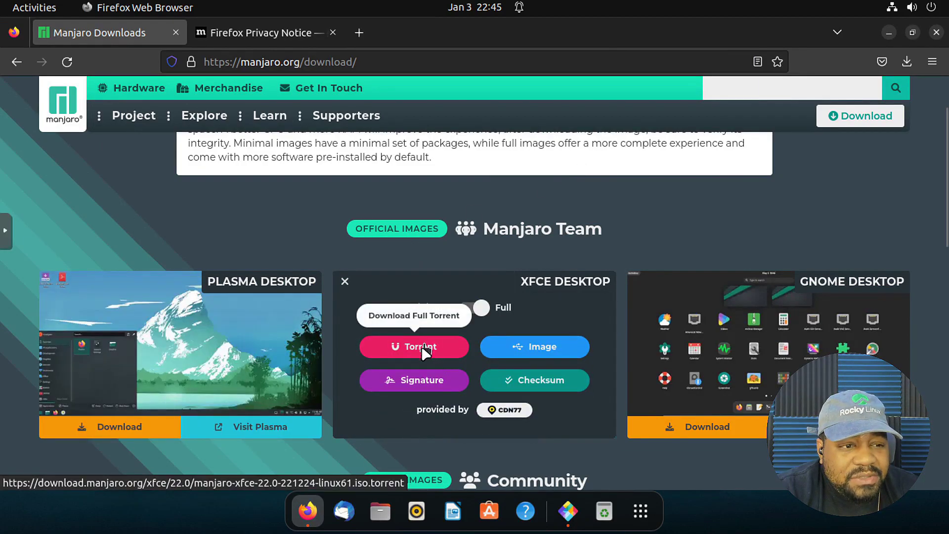
pyautogui.click(422, 349)
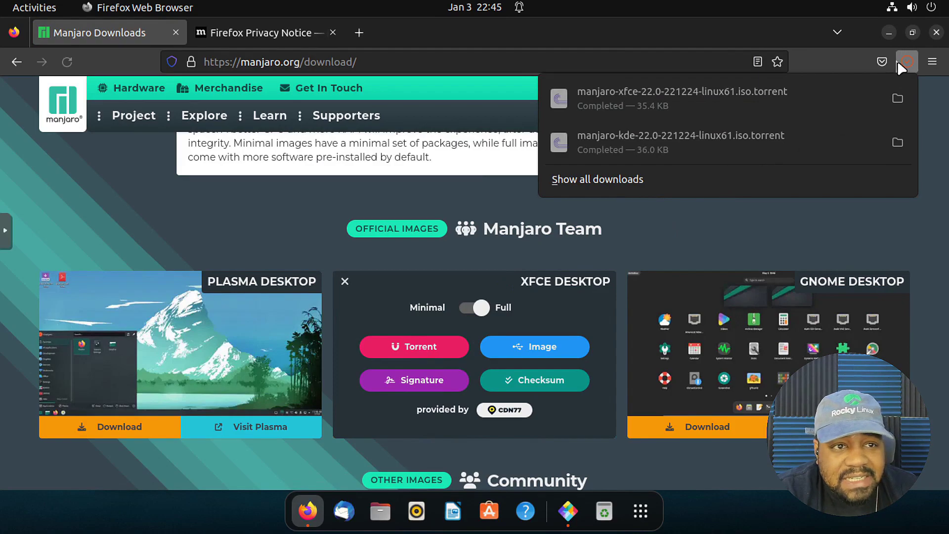
pyautogui.click(889, 32)
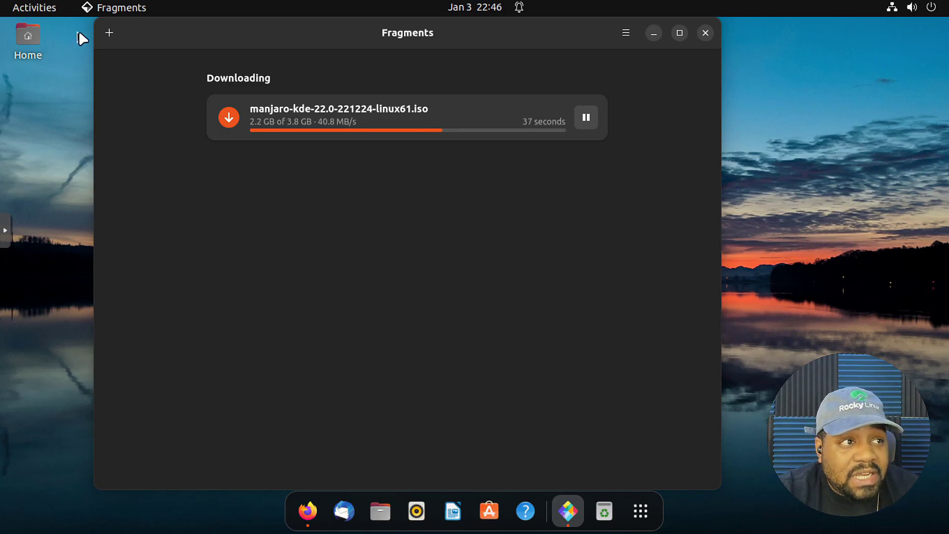
# Step: Add manjaro-xfce-22.0-221224-linux61.iso.torrent from the Downloads folder to Fragments as a second torrent
pyautogui.click(109, 32)
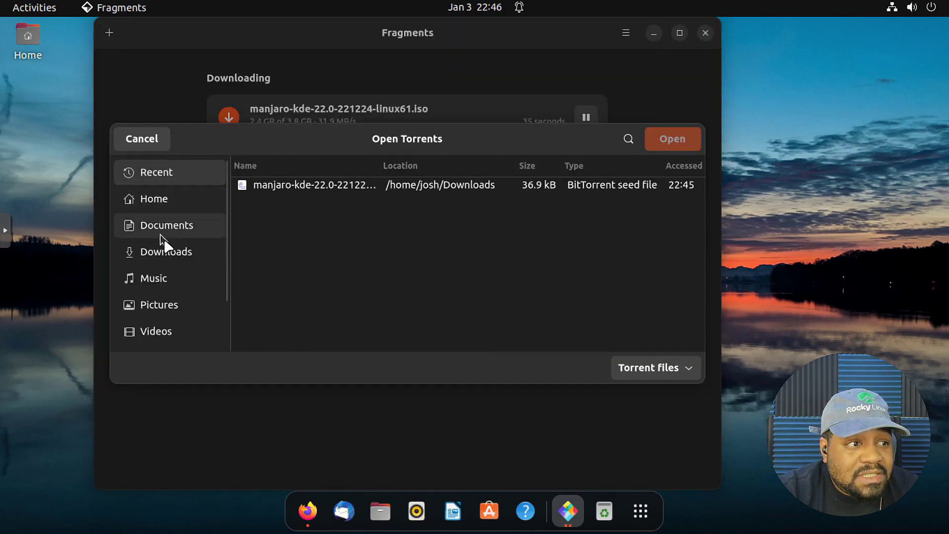
pyautogui.click(181, 254)
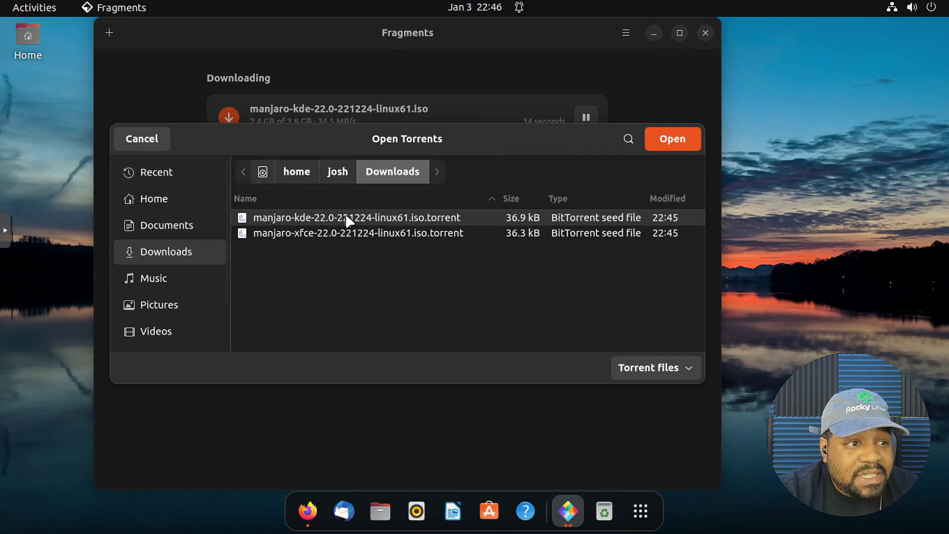
pyautogui.keyDown('ctrl'); pyautogui.click(320, 233); pyautogui.keyUp('ctrl')
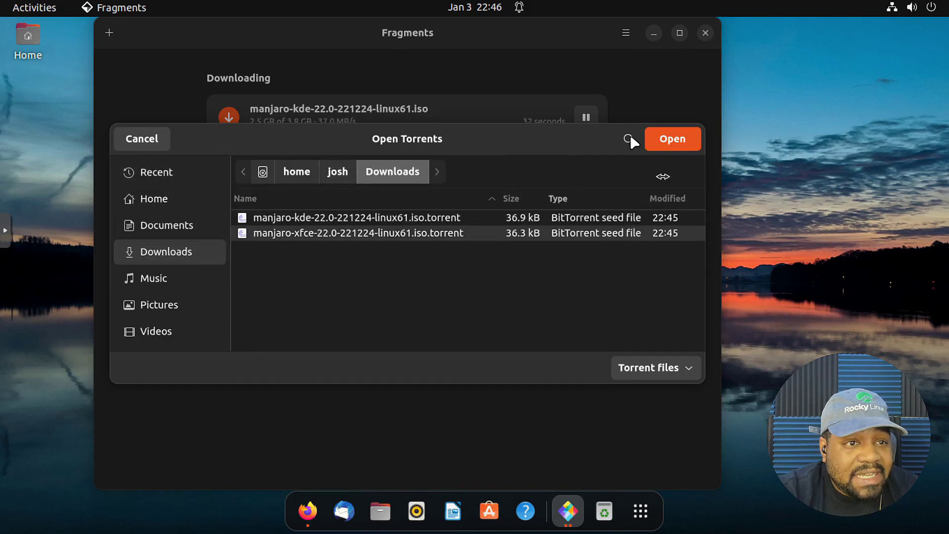
pyautogui.click(670, 141)
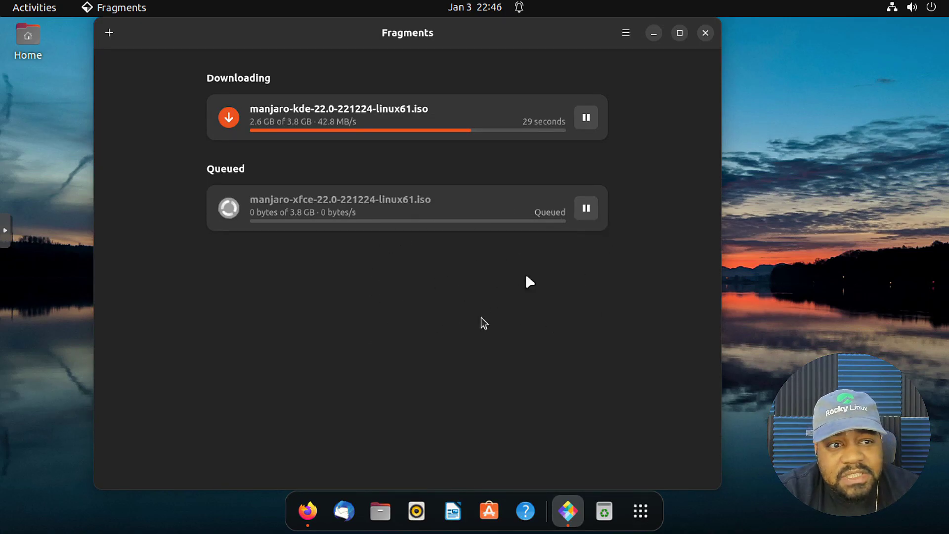
# Step: Open the Fragments preferences and examine the notification, remote control, download location and queue behavior settings
pyautogui.click(625, 33)
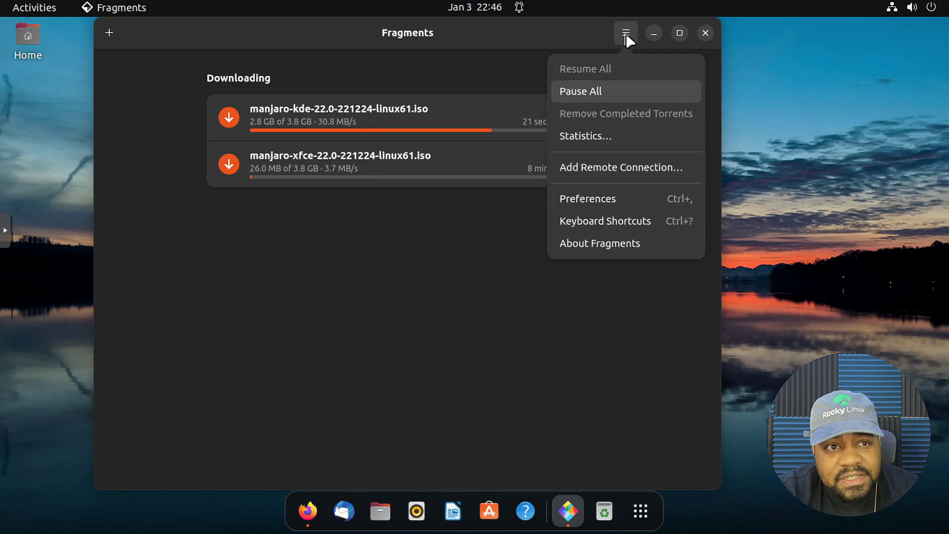
pyautogui.click(619, 197)
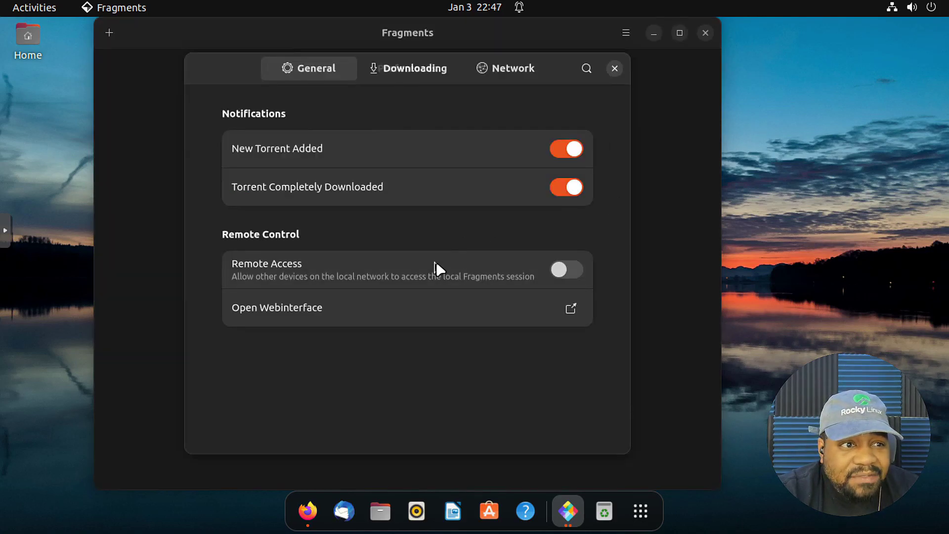
pyautogui.moveTo(230, 70); pyautogui.dragTo(173, 61)
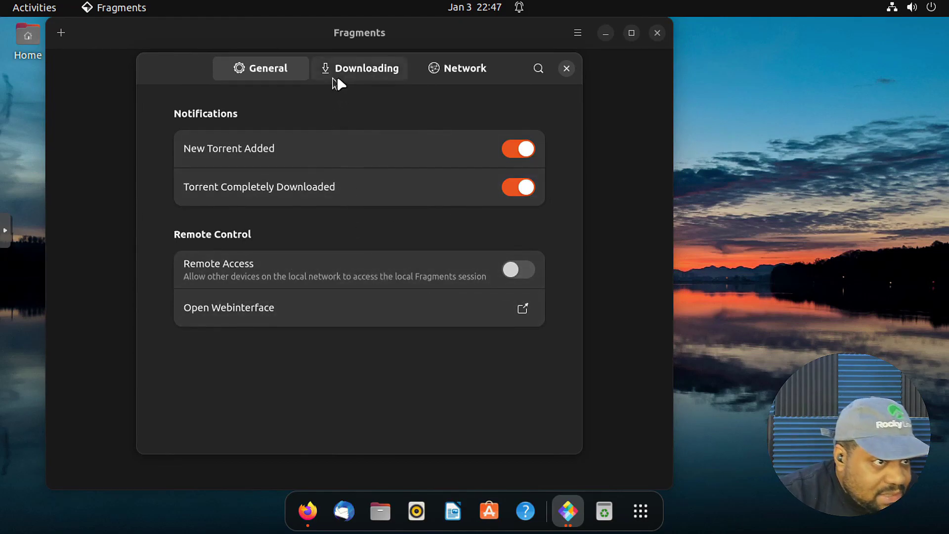
pyautogui.click(350, 74)
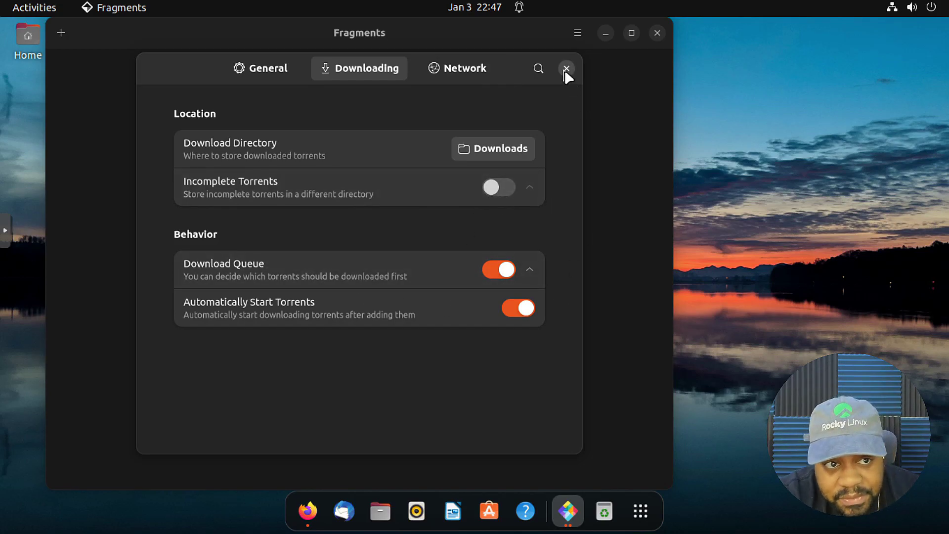
# Step: Examine the network preferences for listening port, connection test, peer limits and encryption mode, and close the preferences
pyautogui.click(468, 71)
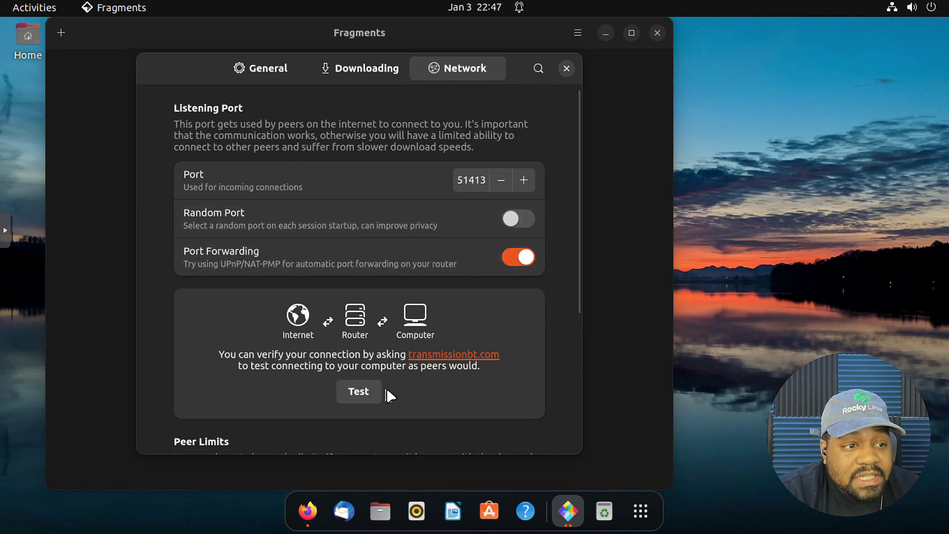
pyautogui.scroll(-2, 385, 390)
pyautogui.scroll(-7, 367, 372)
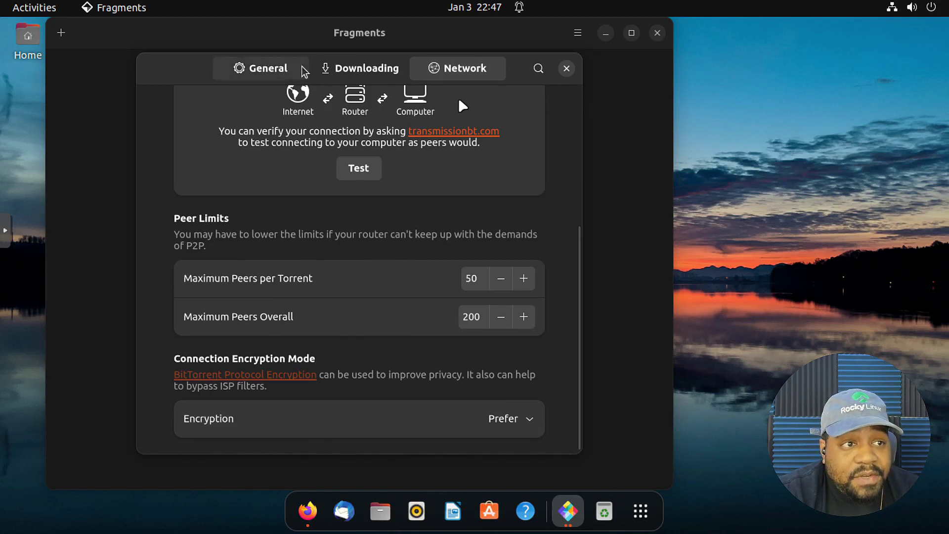
pyautogui.click(567, 68)
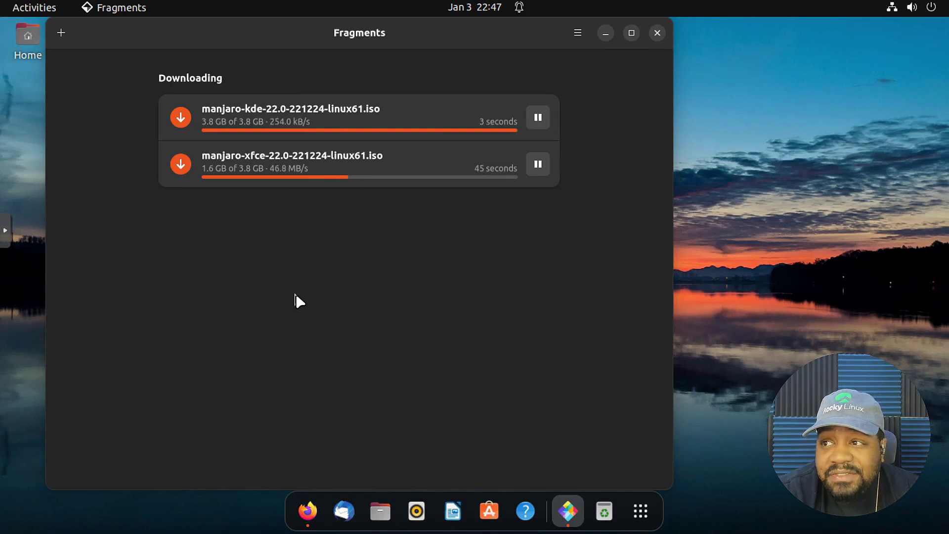
# Step: Open the properties of the manjaro-kde-22.0-221224-linux61.iso torrent, examine its transfer details and additional actions, and close them
pyautogui.rightClick(432, 113)
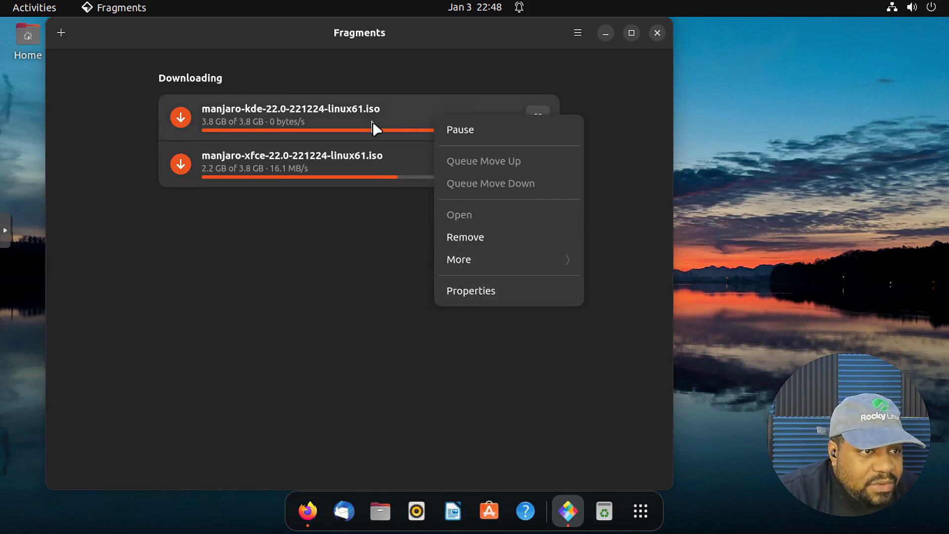
pyautogui.click(386, 124)
pyautogui.rightClick(404, 121)
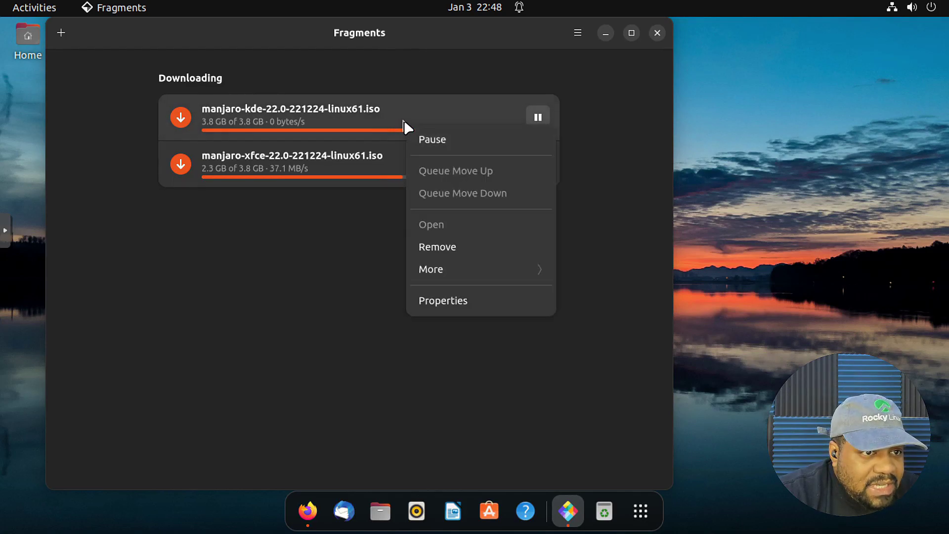
pyautogui.click(452, 299)
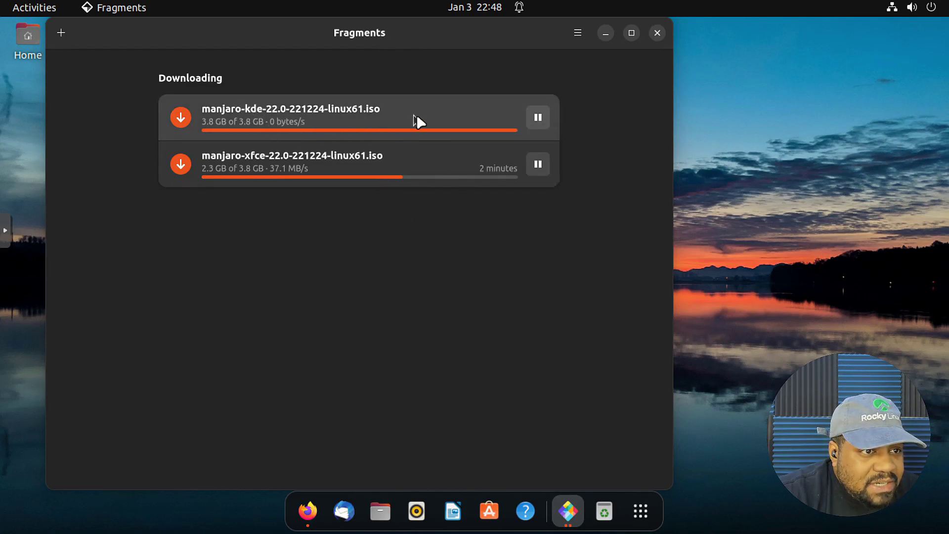
pyautogui.click(434, 124)
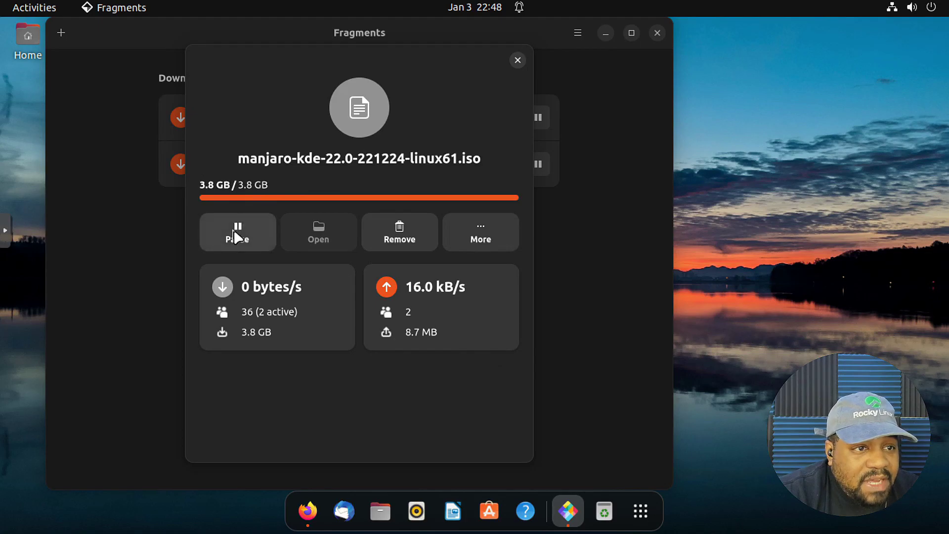
pyautogui.click(491, 232)
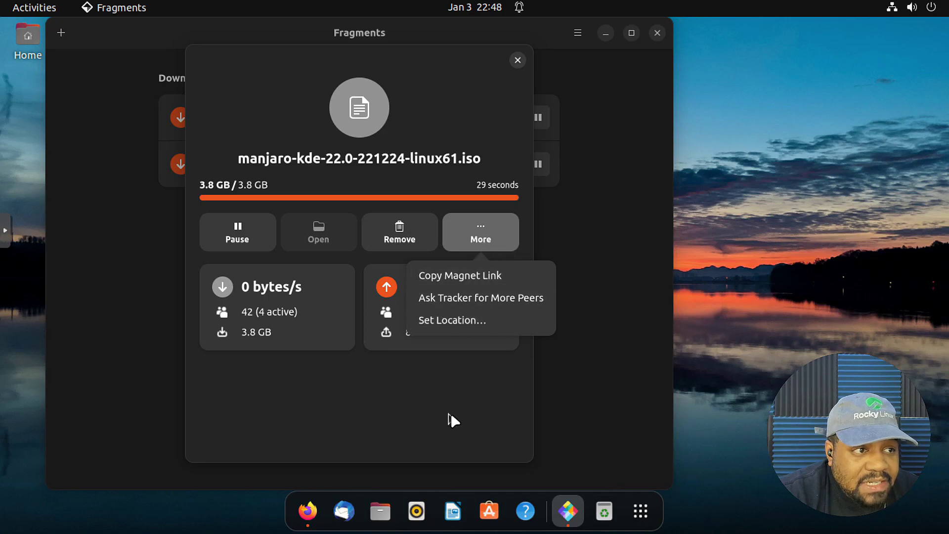
pyautogui.click(460, 395)
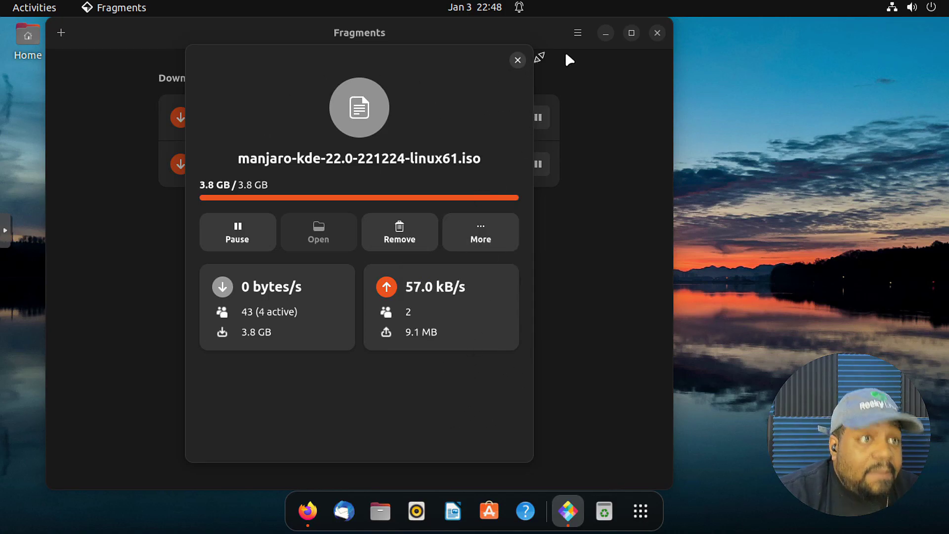
pyautogui.moveTo(436, 55); pyautogui.dragTo(467, 54)
pyautogui.press('Escape')
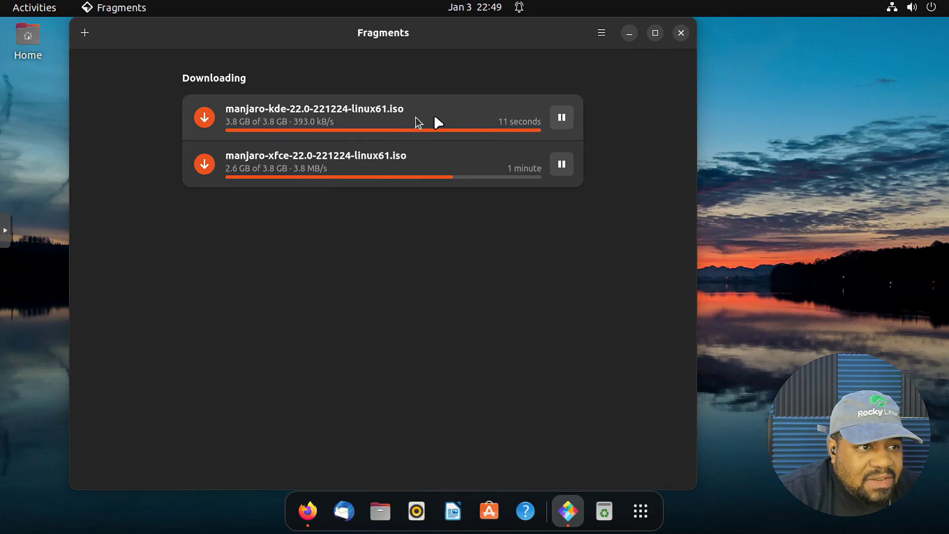
# Step: Show the additional actions for the manjaro-kde-22.0-221224-linux61.iso torrent directly from the download list
pyautogui.rightClick(460, 123)
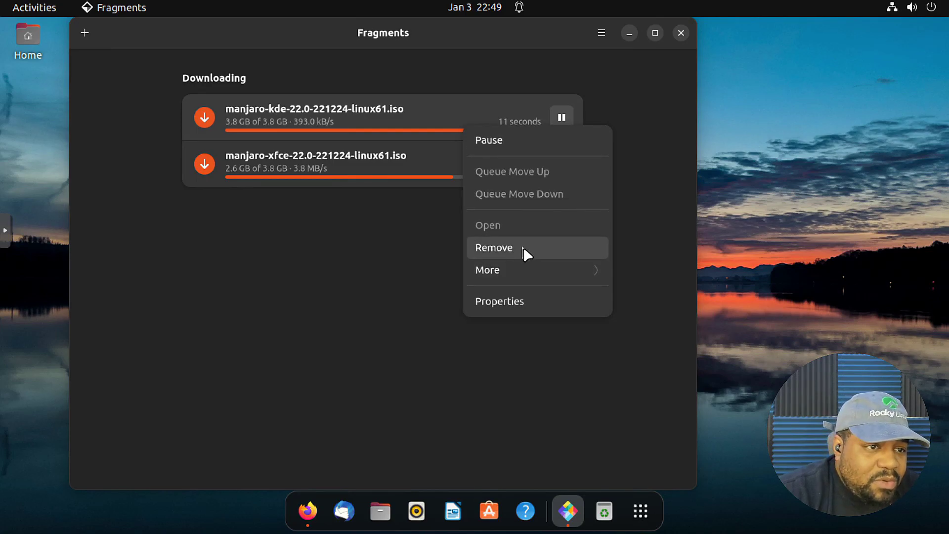
pyautogui.click(566, 271)
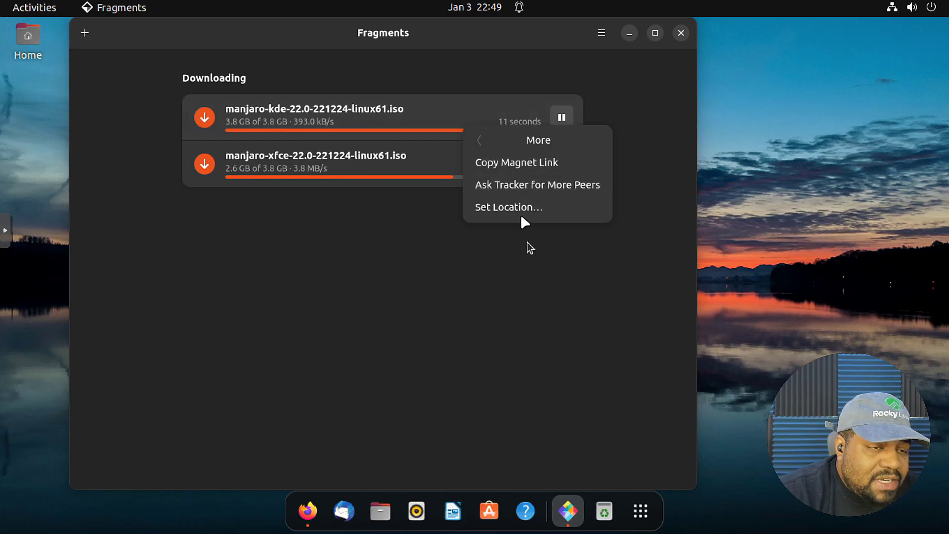